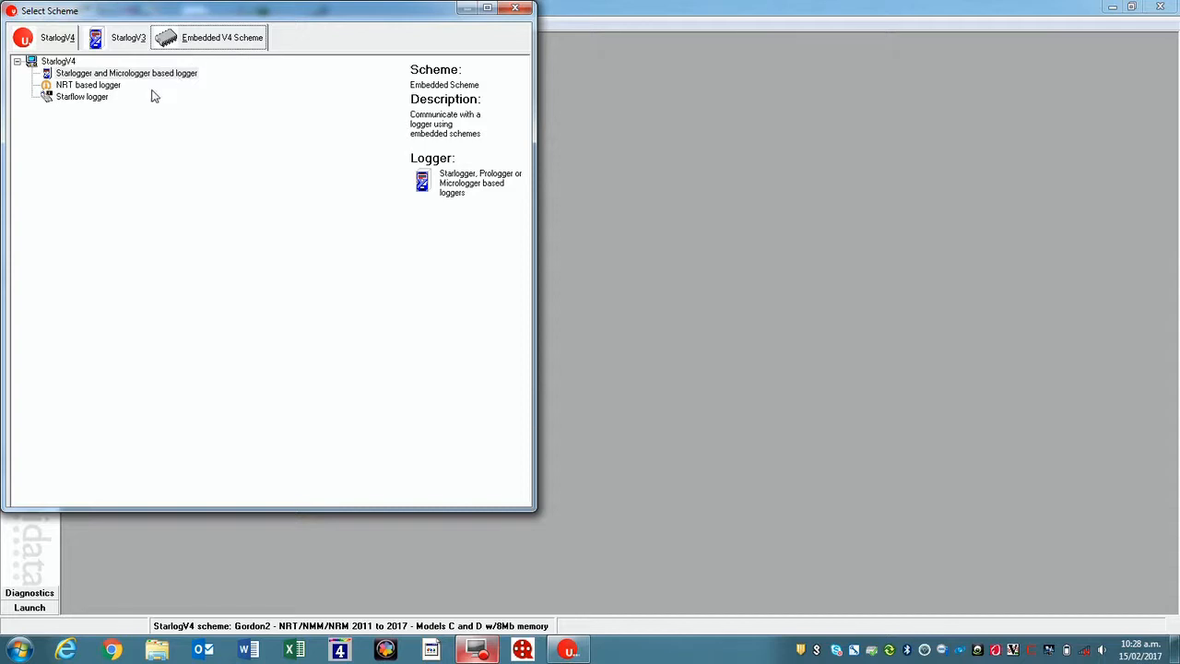
- Load the embedded scheme for Starlogger and Micrologger based loggers and connect the link directly on COM4
double_click(137, 74)
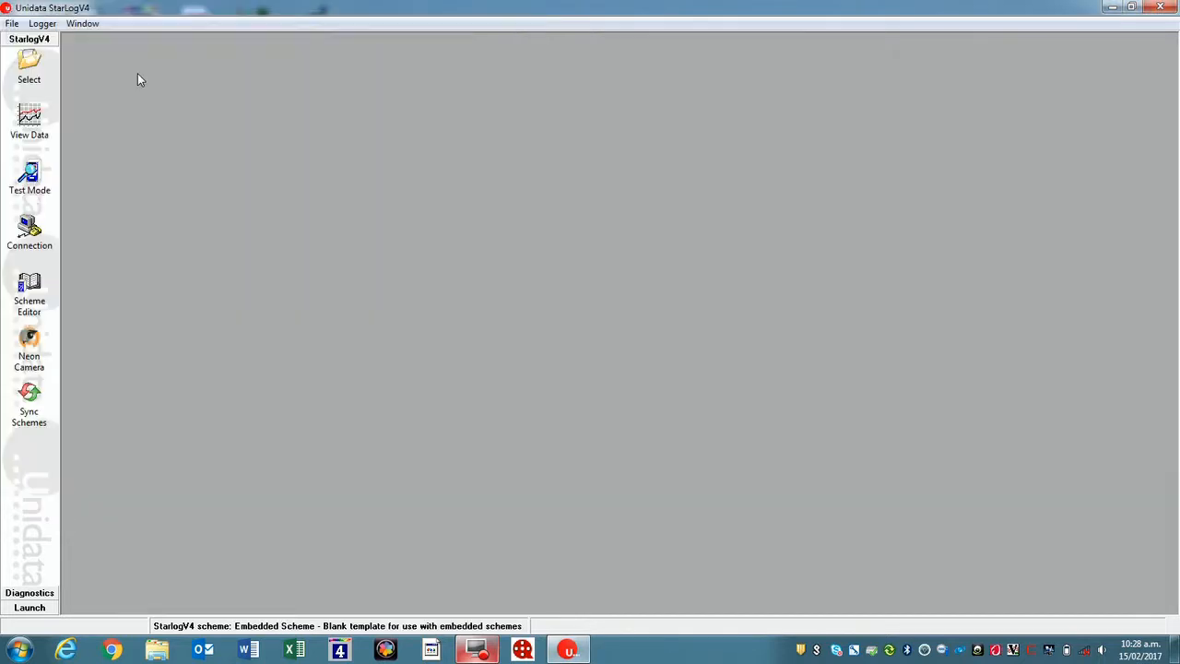
left_click(27, 231)
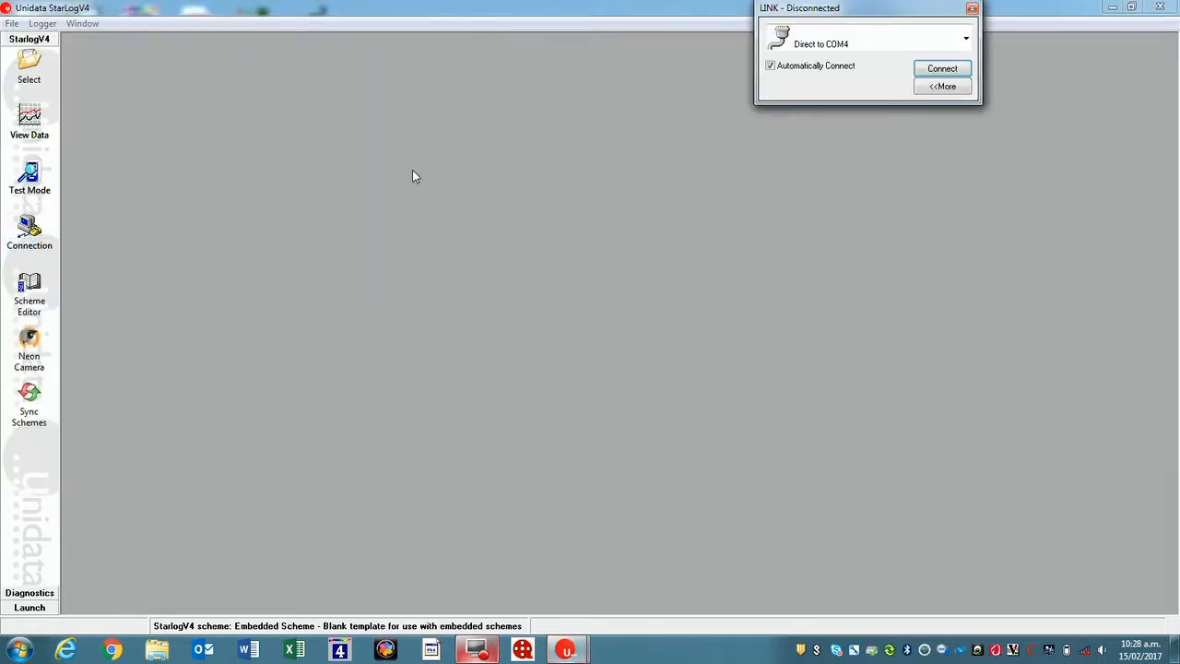
left_click_drag(874, 17, 964, 67)
left_click(1010, 119)
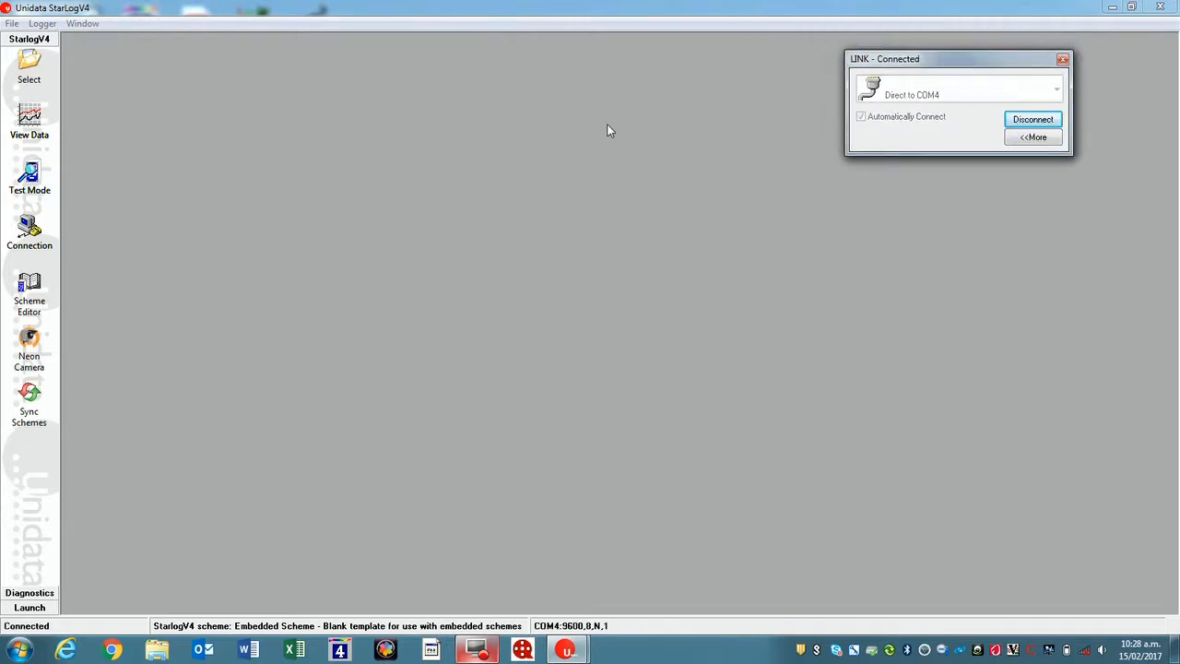
- Open test mode in a maximised window and switch the logger link to a direct connection on COM2
left_click(31, 180)
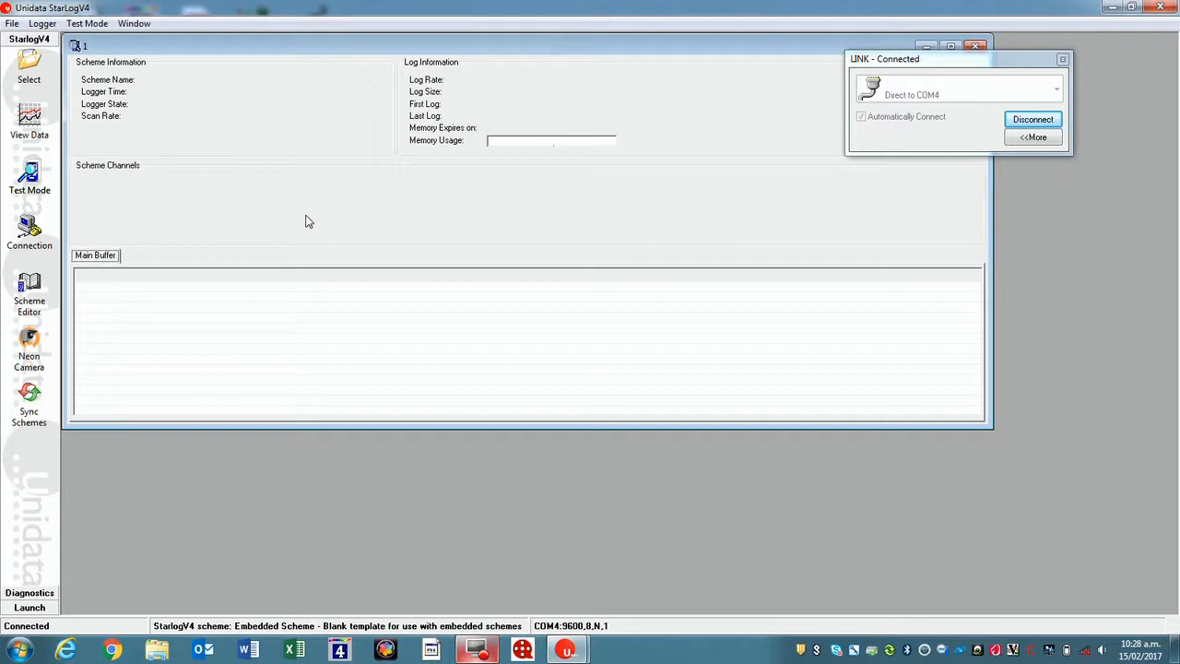
left_click(1040, 124)
left_click(1056, 89)
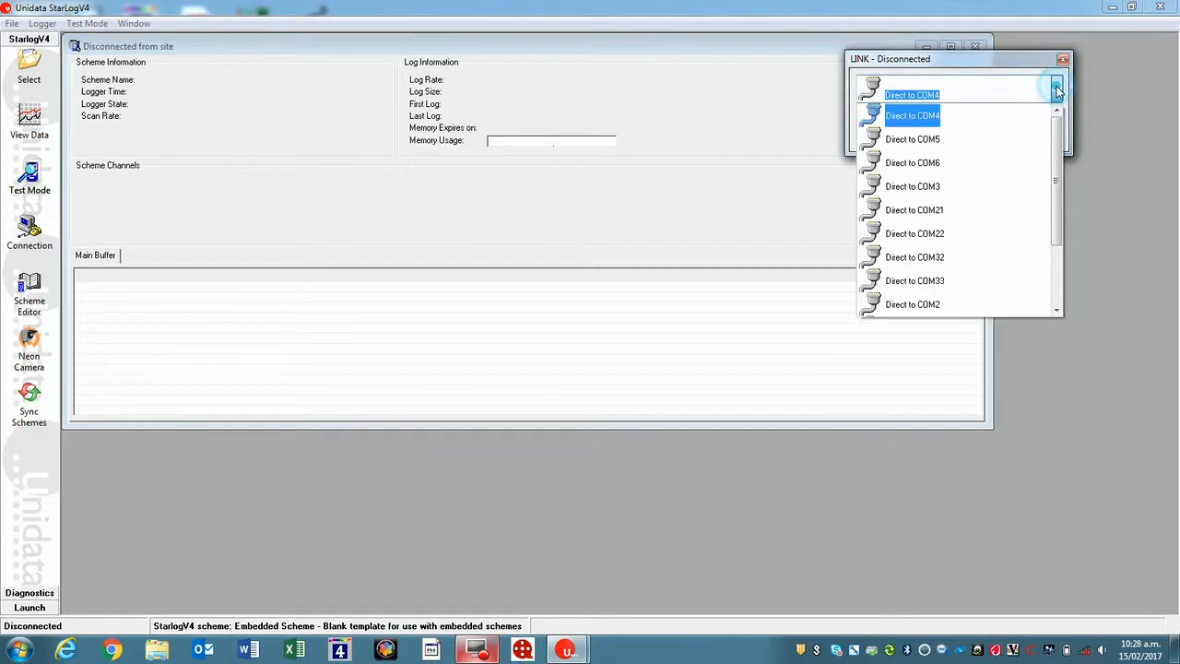
left_click(959, 305)
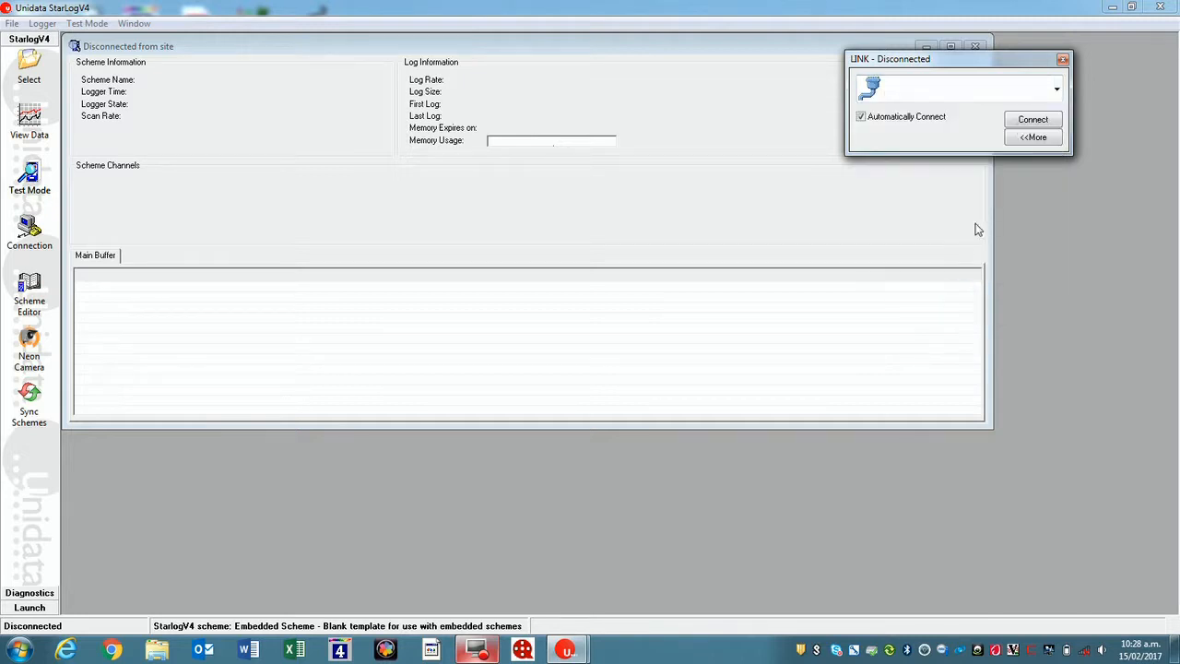
left_click(1023, 124)
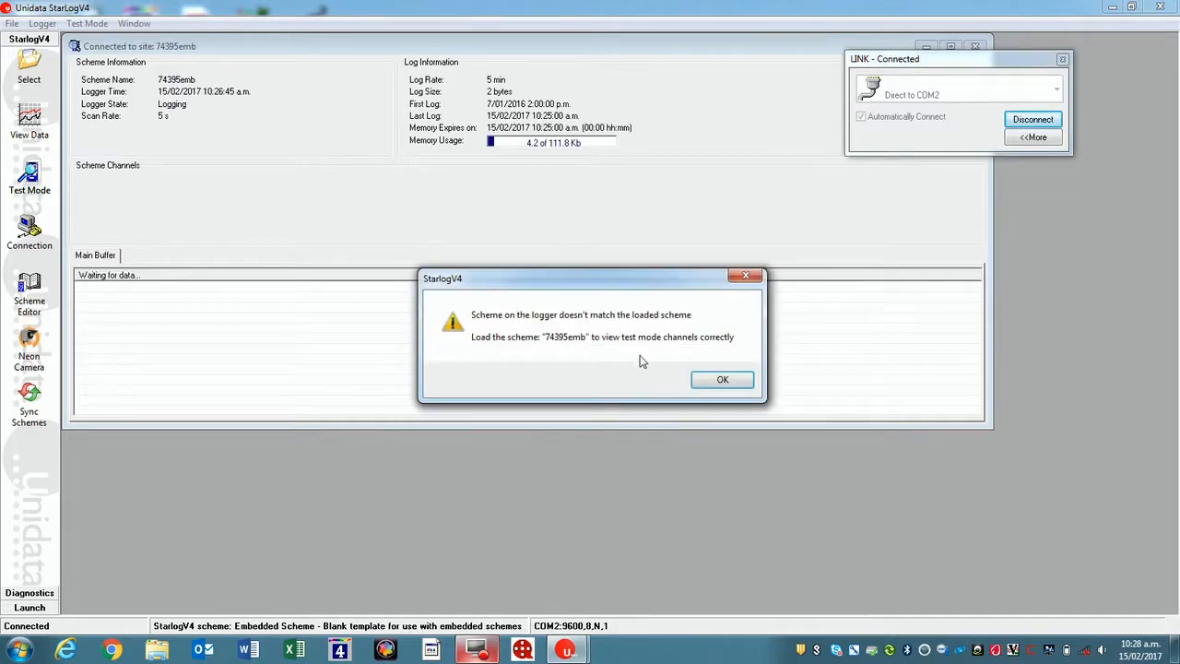
left_click(723, 380)
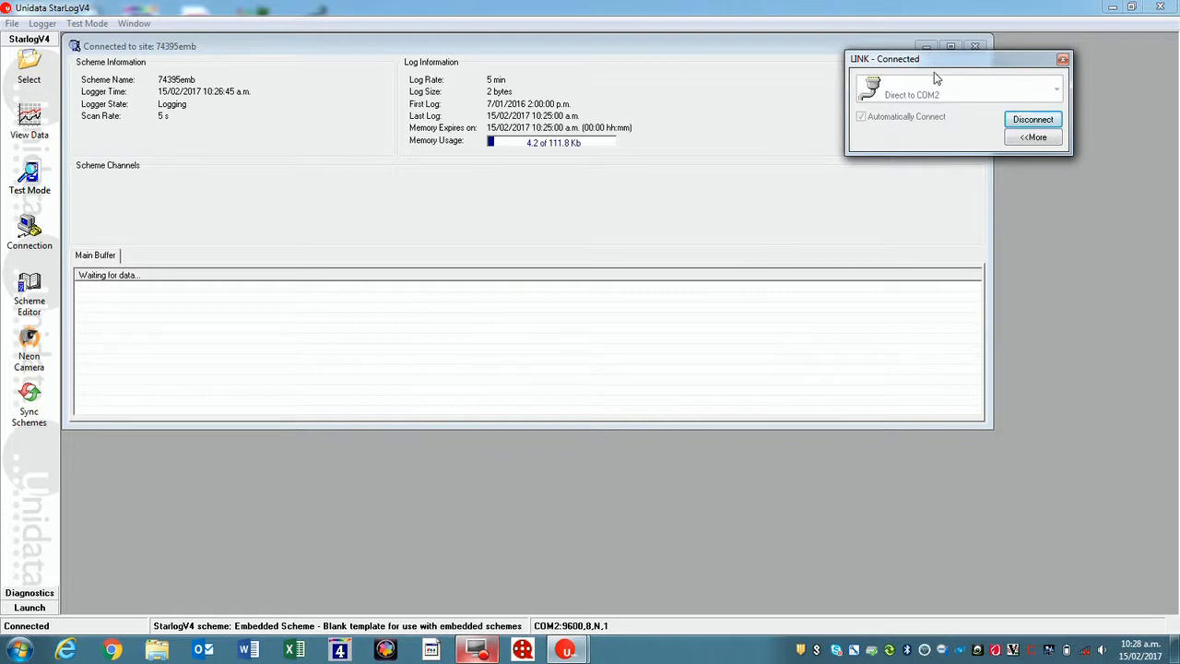
left_click(949, 47)
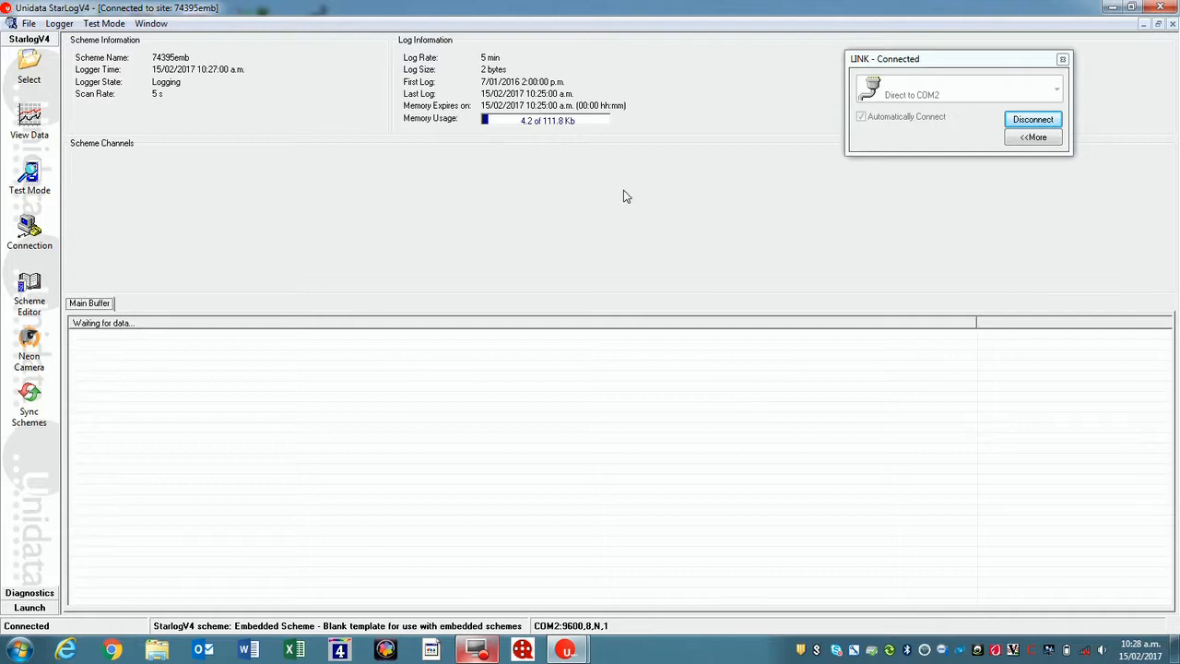
- Load the 74395emb scheme from the Waipori V4 Schemes folder
left_click(26, 67)
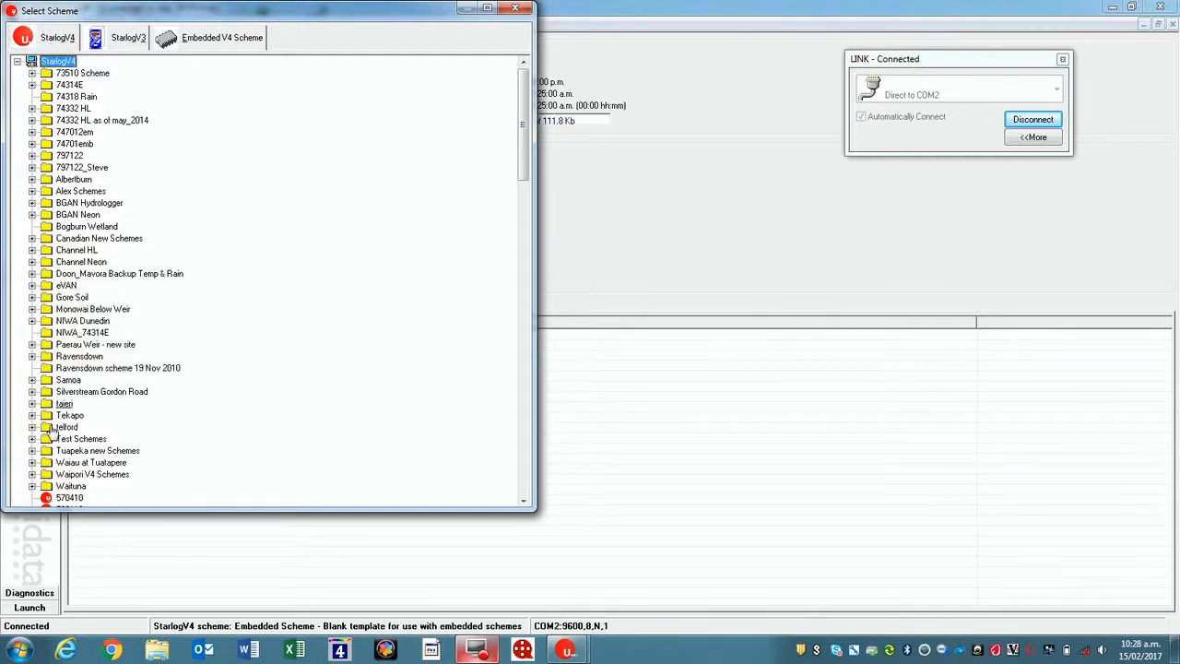
double_click(51, 476)
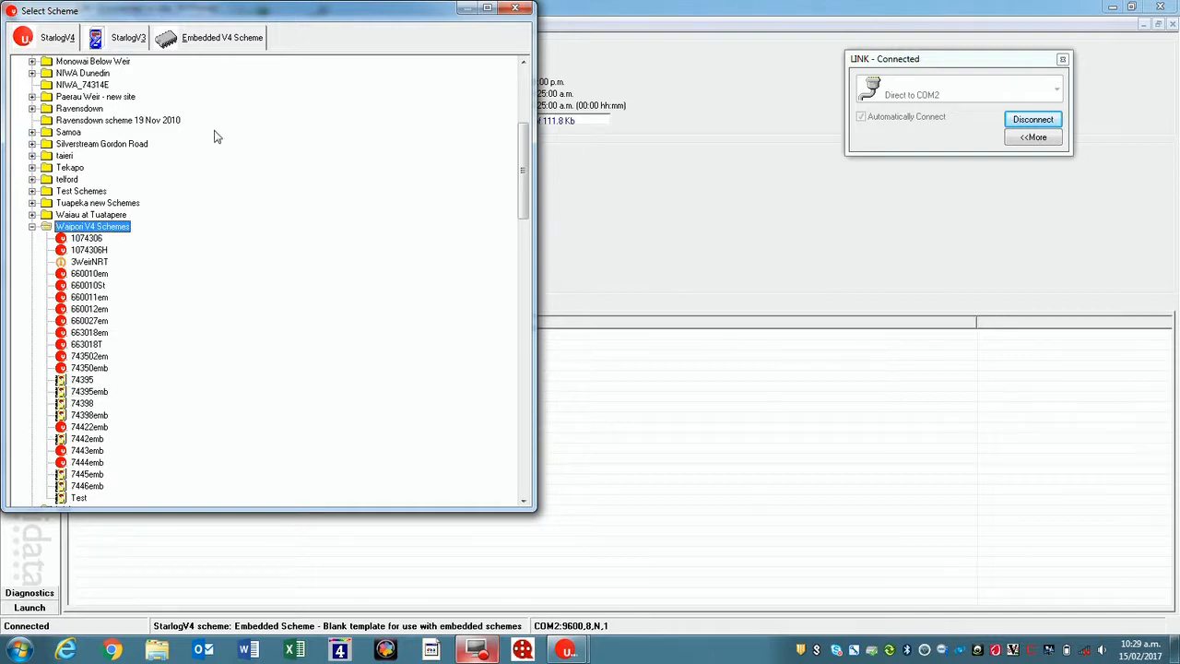
left_click_drag(219, 10, 290, 104)
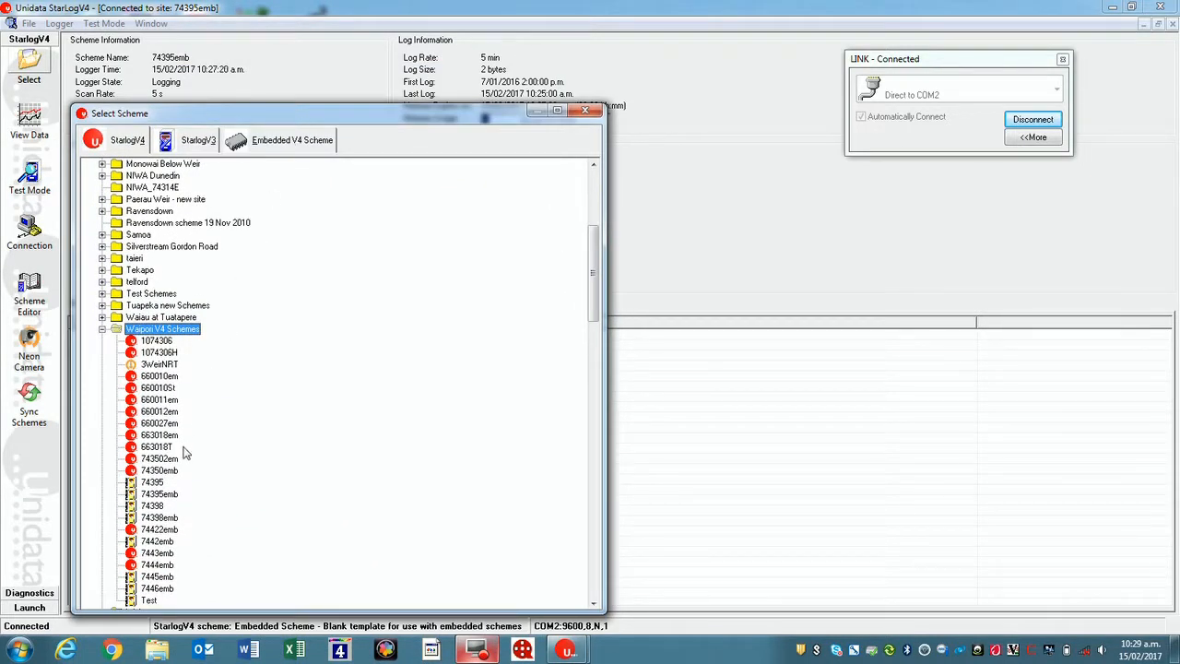
double_click(155, 494)
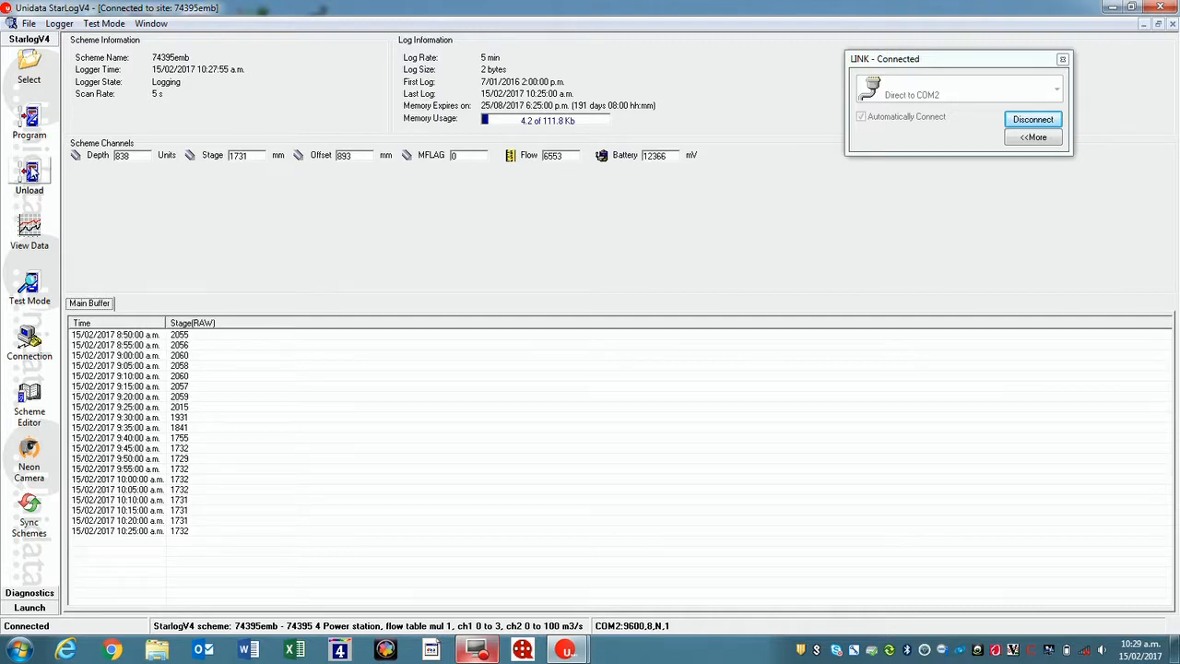
- Unload the logger's main buffer with an incremental unload, keeping the option to append to the current file
left_click(33, 173)
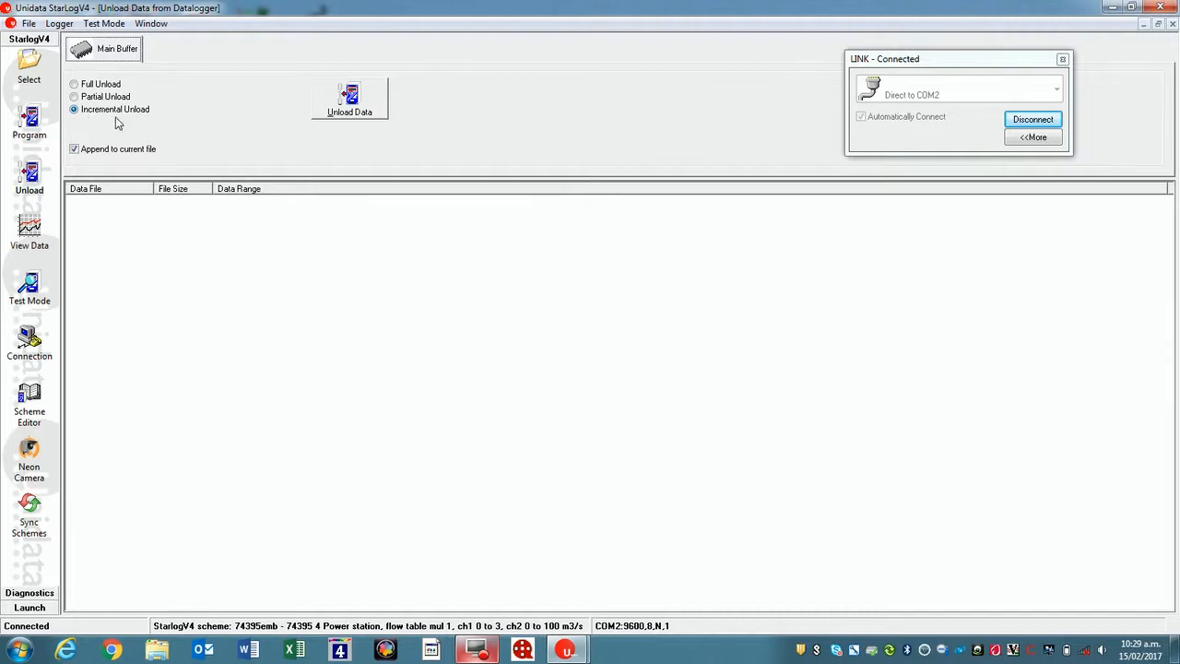
left_click(346, 106)
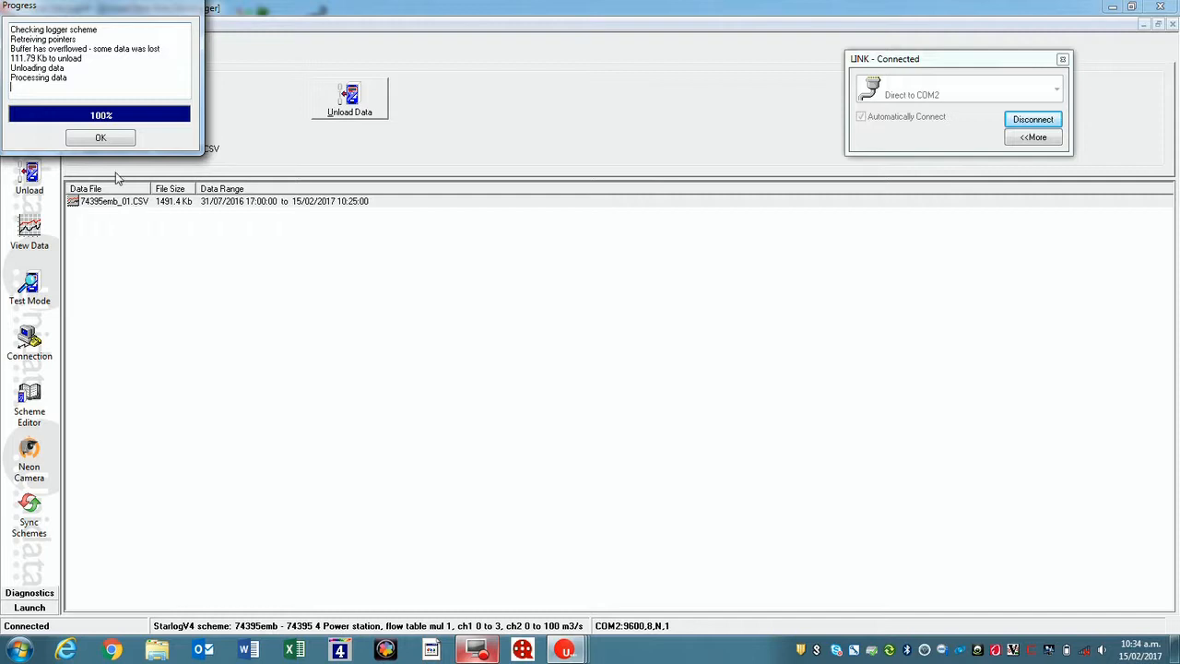
left_click(99, 138)
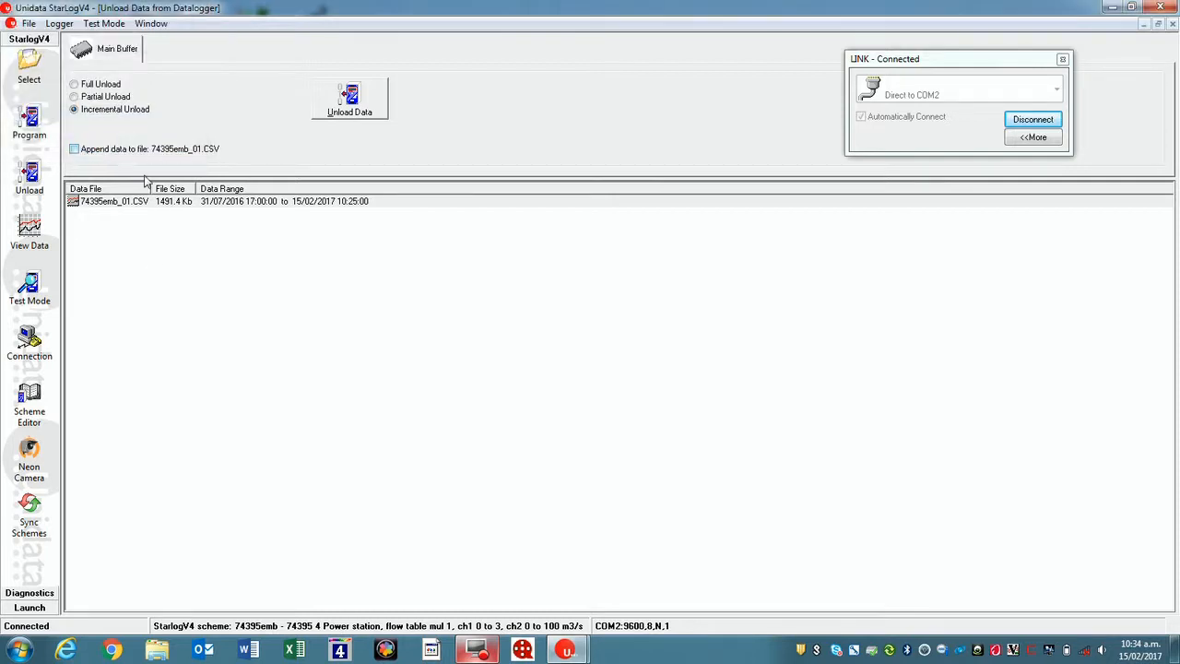
- Examine 74395emb_01.CSV as a graph, zooming in on the February stage peaks, and as a table; return to test mode
double_click(180, 202)
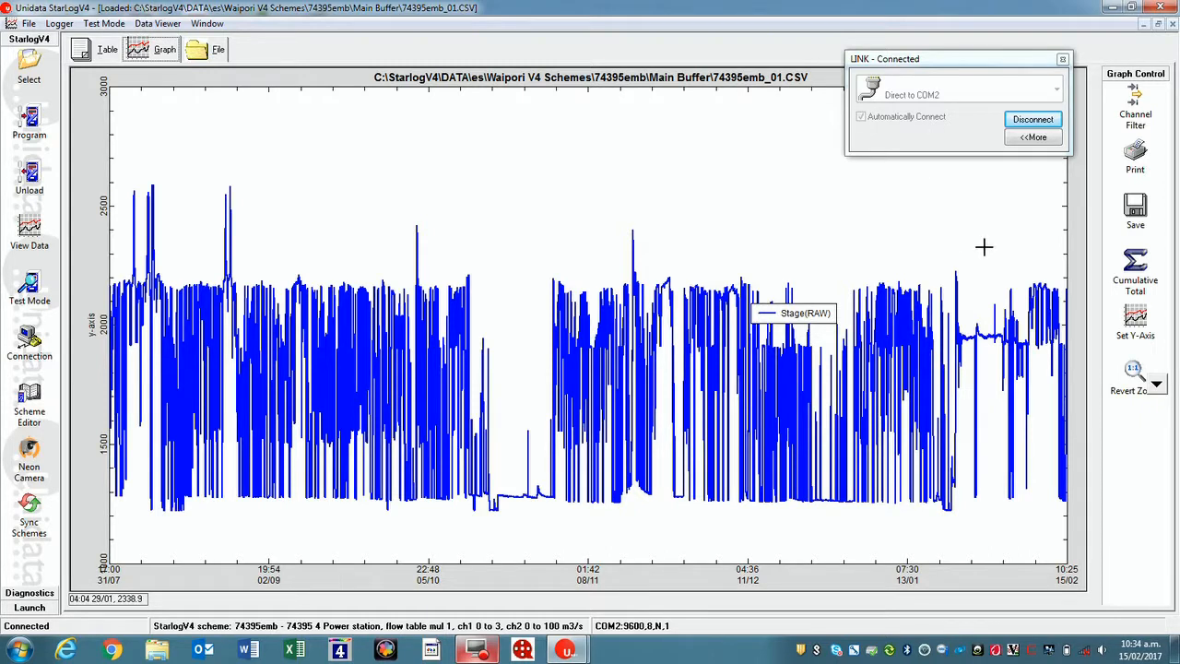
left_click_drag(996, 260, 1071, 522)
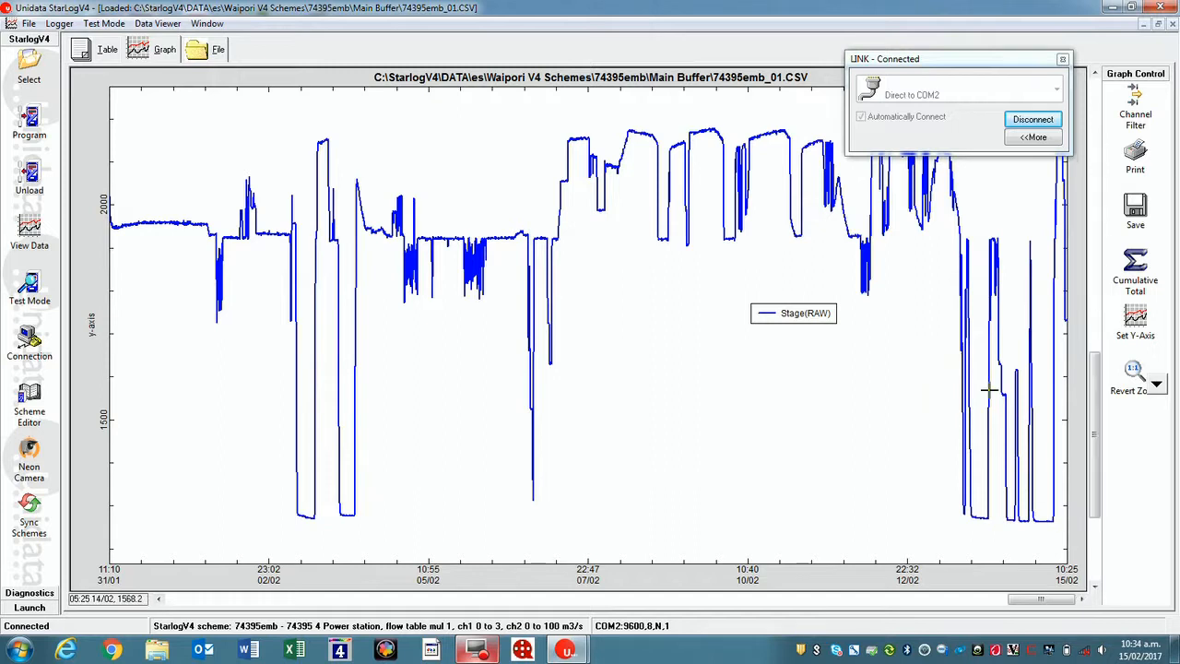
left_click_drag(541, 109, 808, 247)
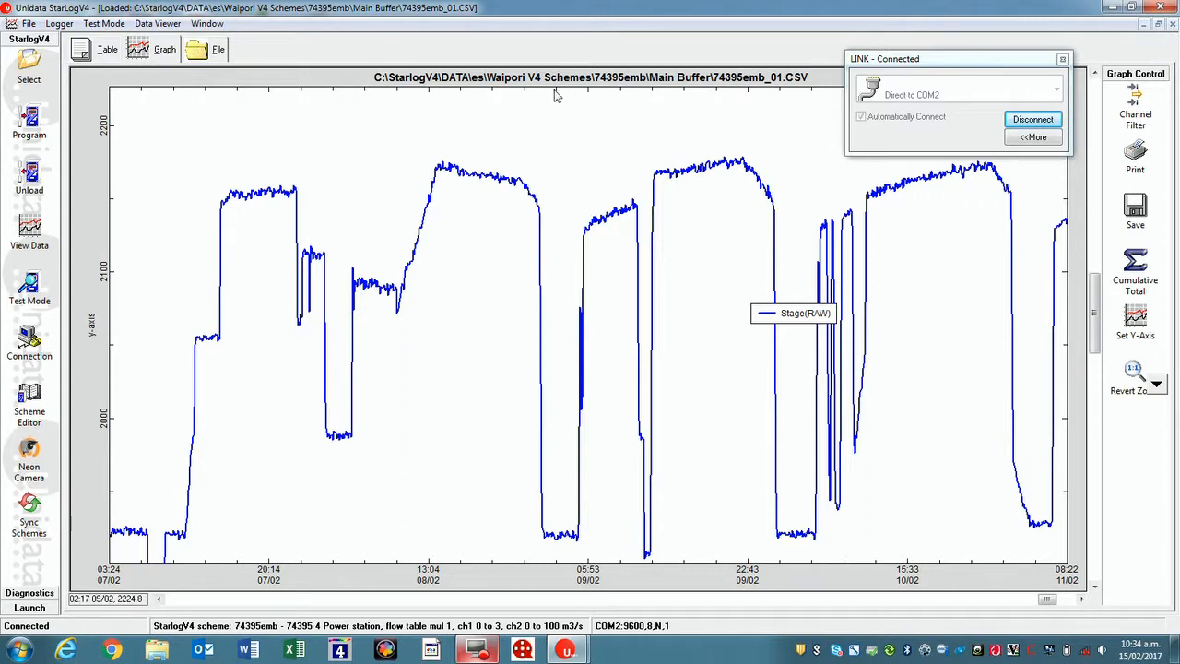
left_click(103, 56)
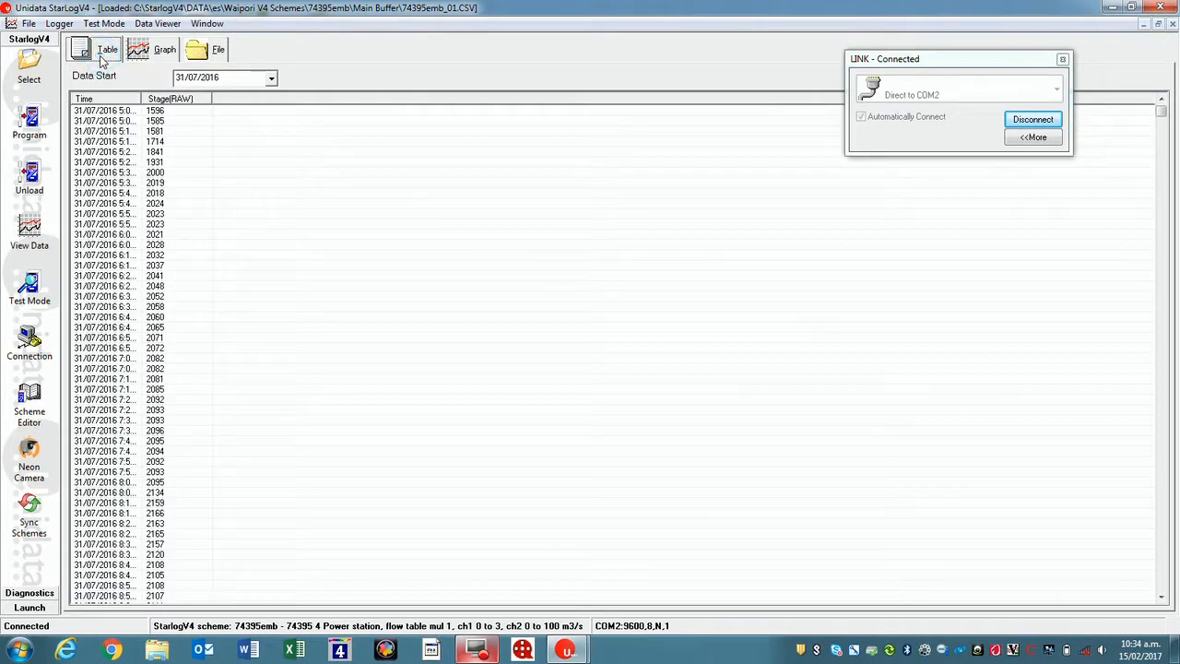
left_click(1171, 28)
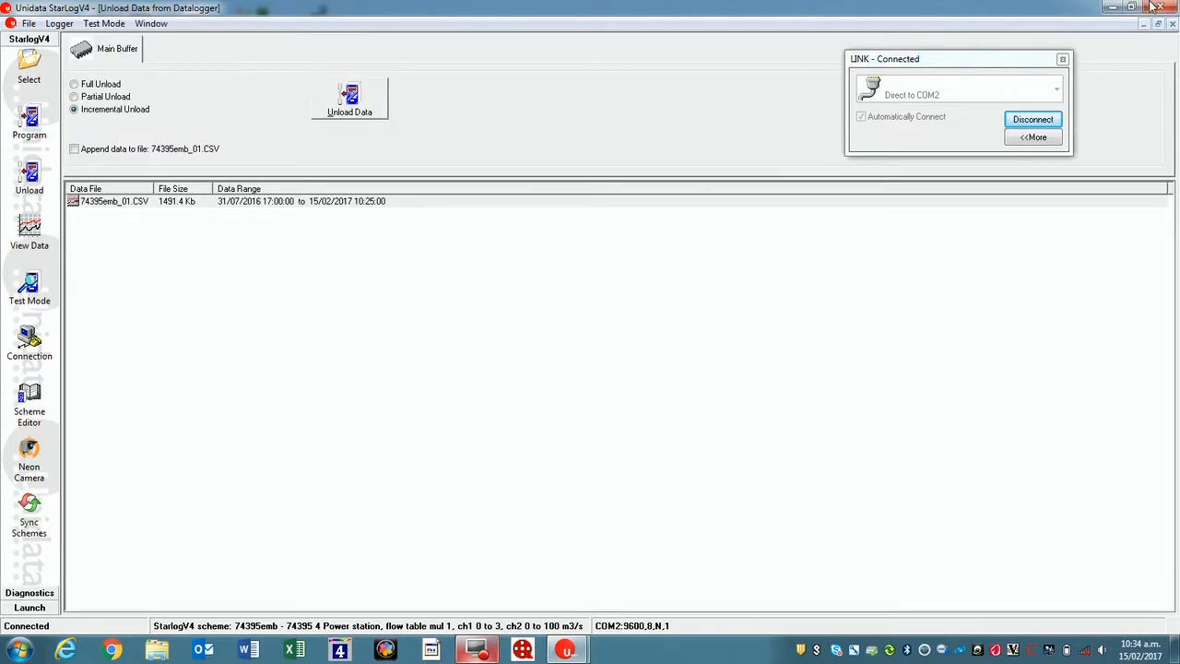
left_click(1172, 23)
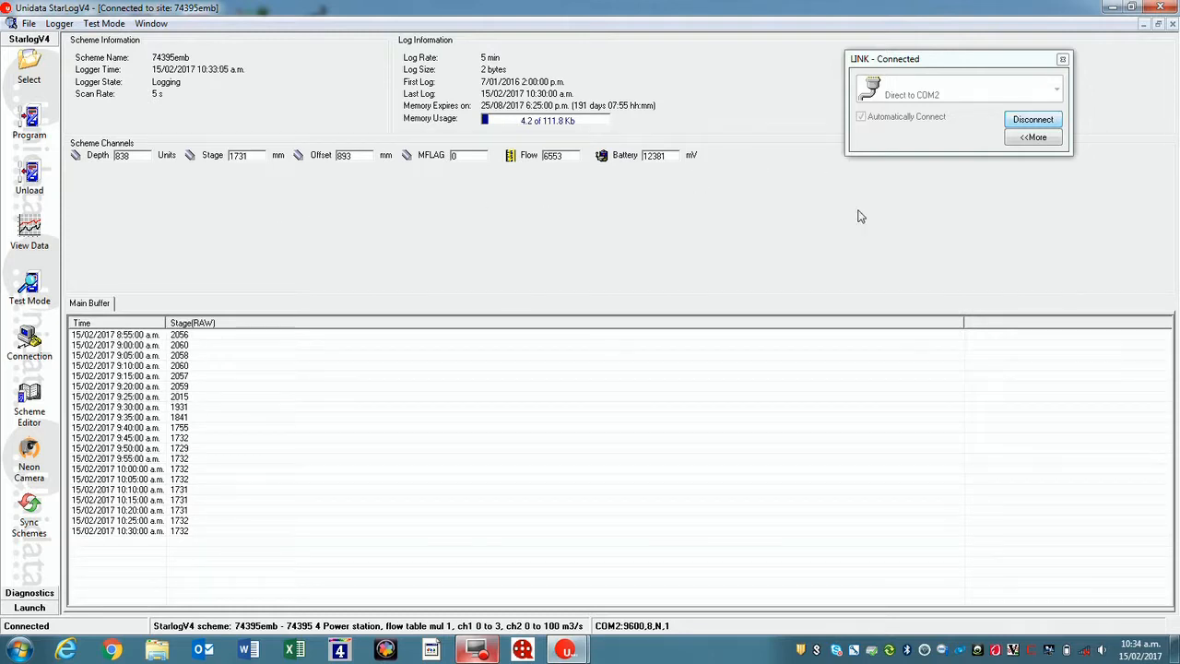
- Start programming the logger with scheme 74395emb and cancel the operation
left_click(31, 118)
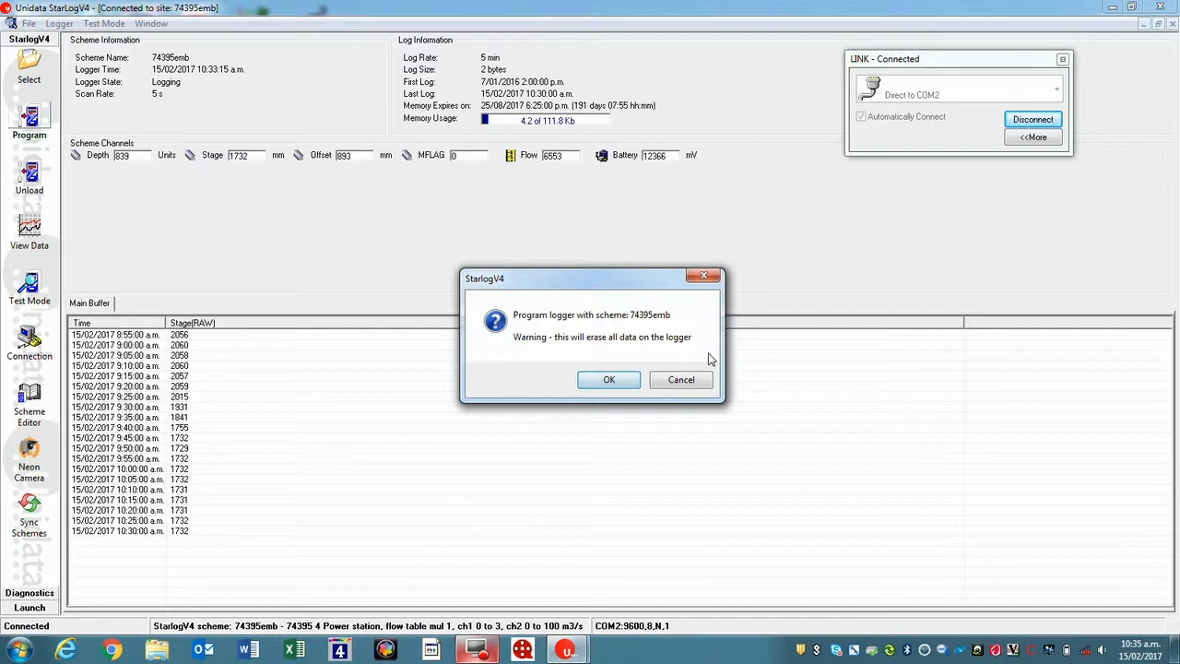
left_click(698, 386)
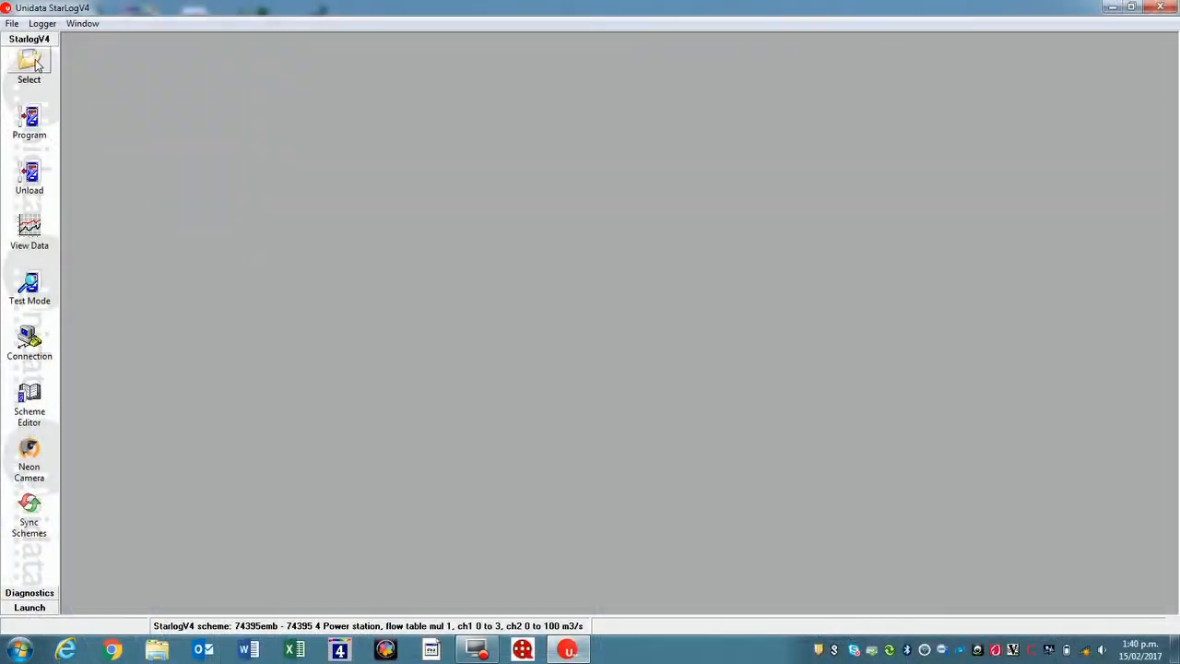
- Load the 752322em scheme for the 512K Starlogger from the StarlogV4 scheme list
left_click(34, 64)
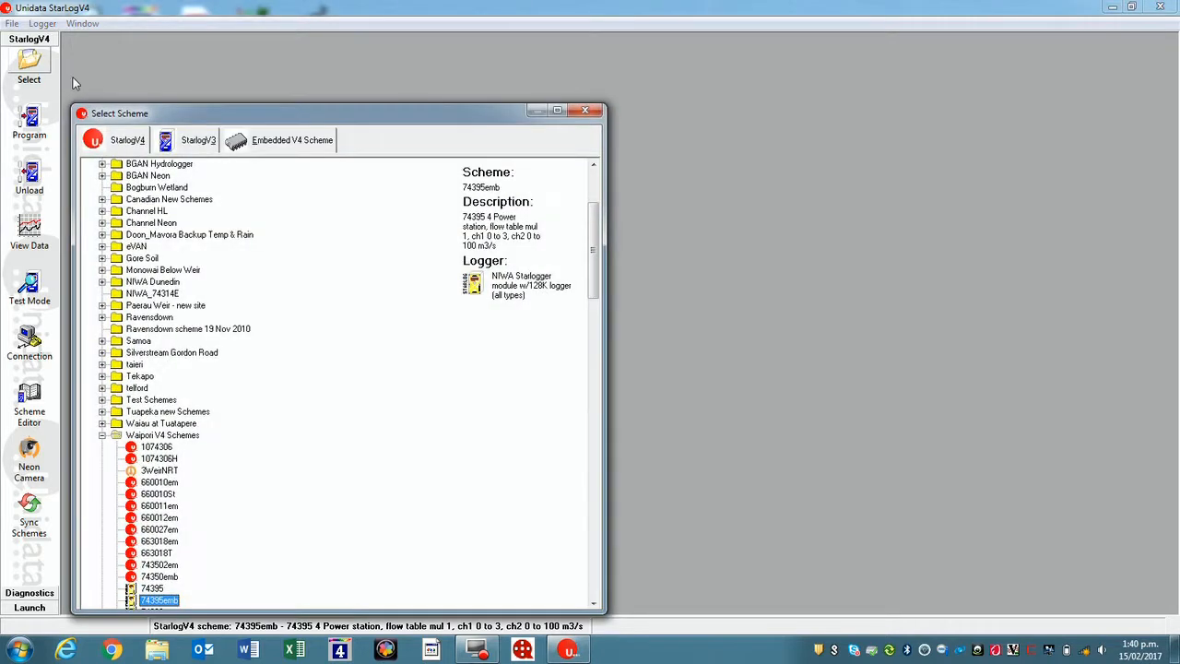
left_click(118, 139)
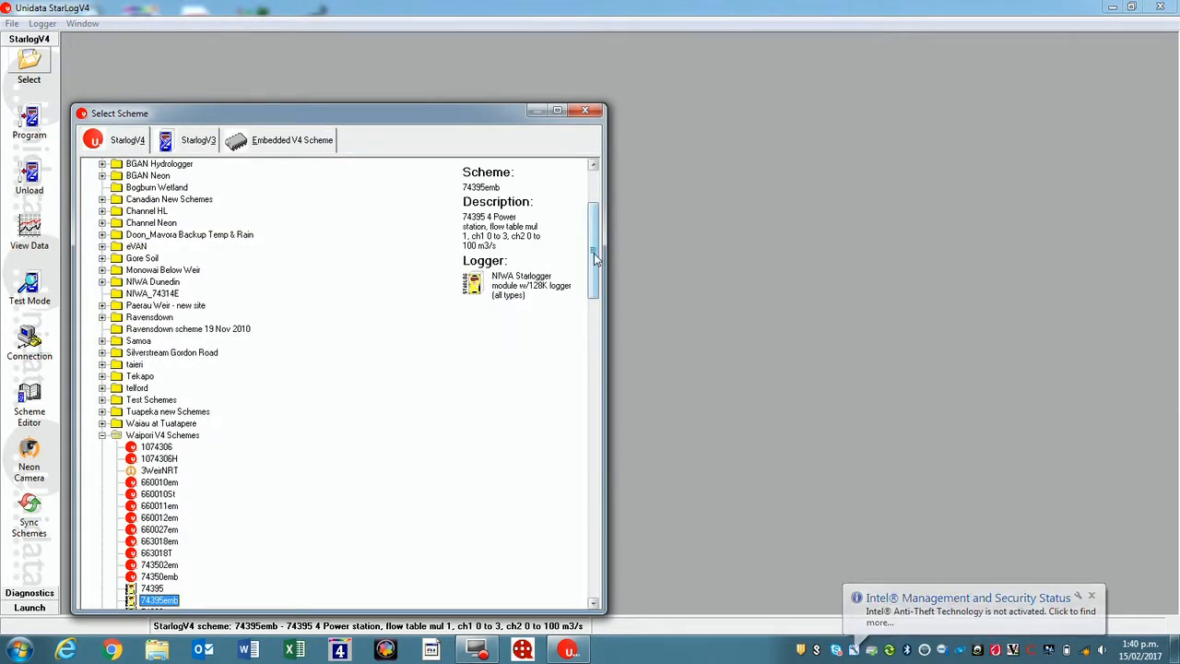
left_click_drag(594, 258, 601, 374)
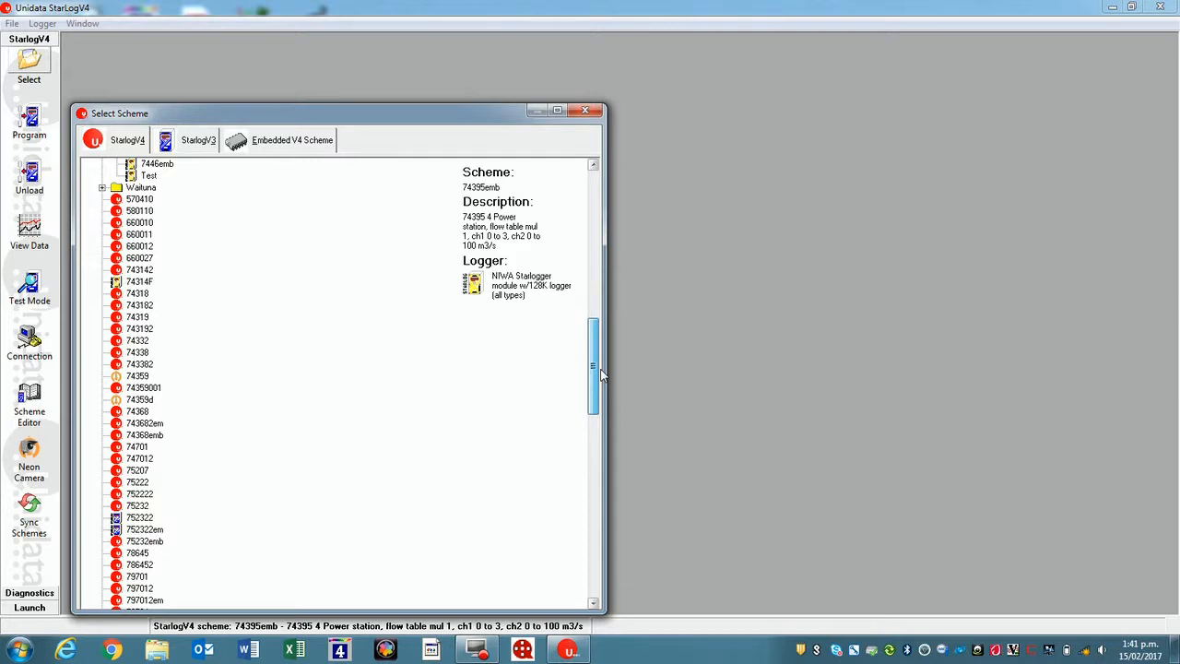
left_click(137, 505)
left_click(143, 530)
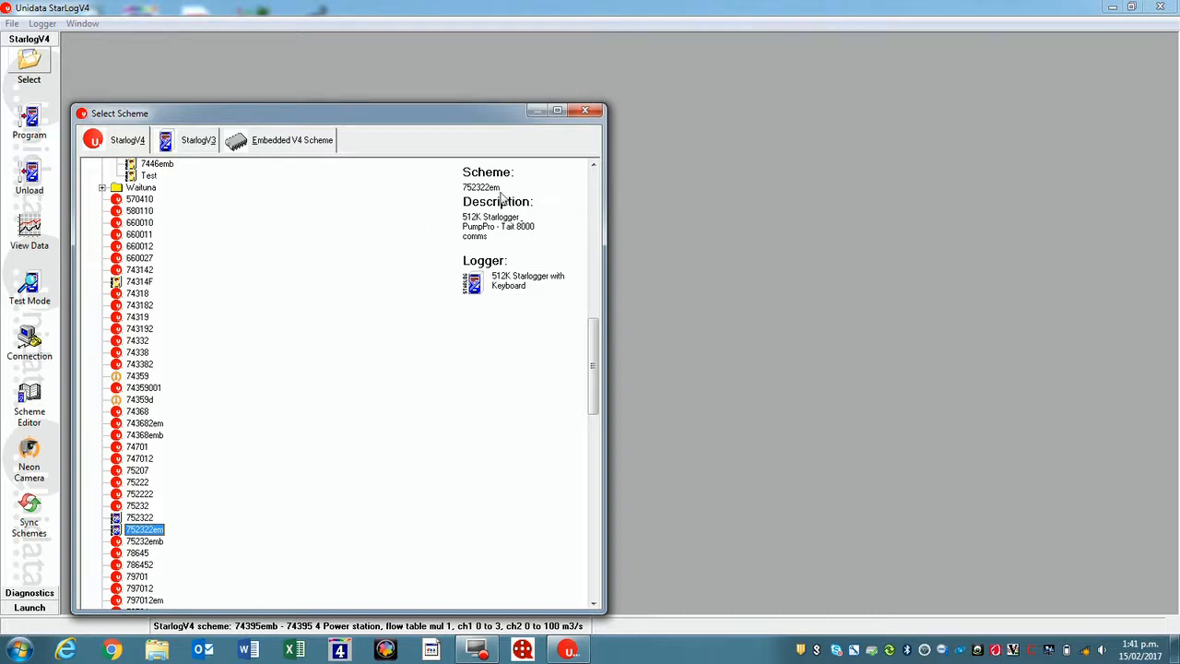
left_click(140, 519)
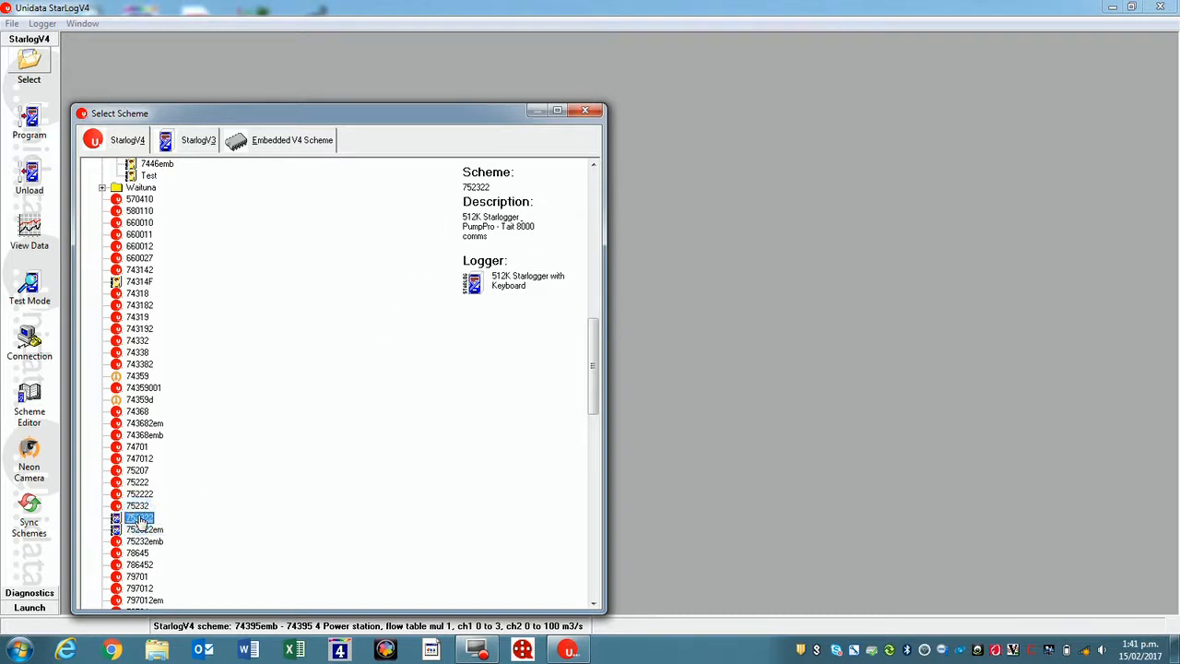
left_click(141, 530)
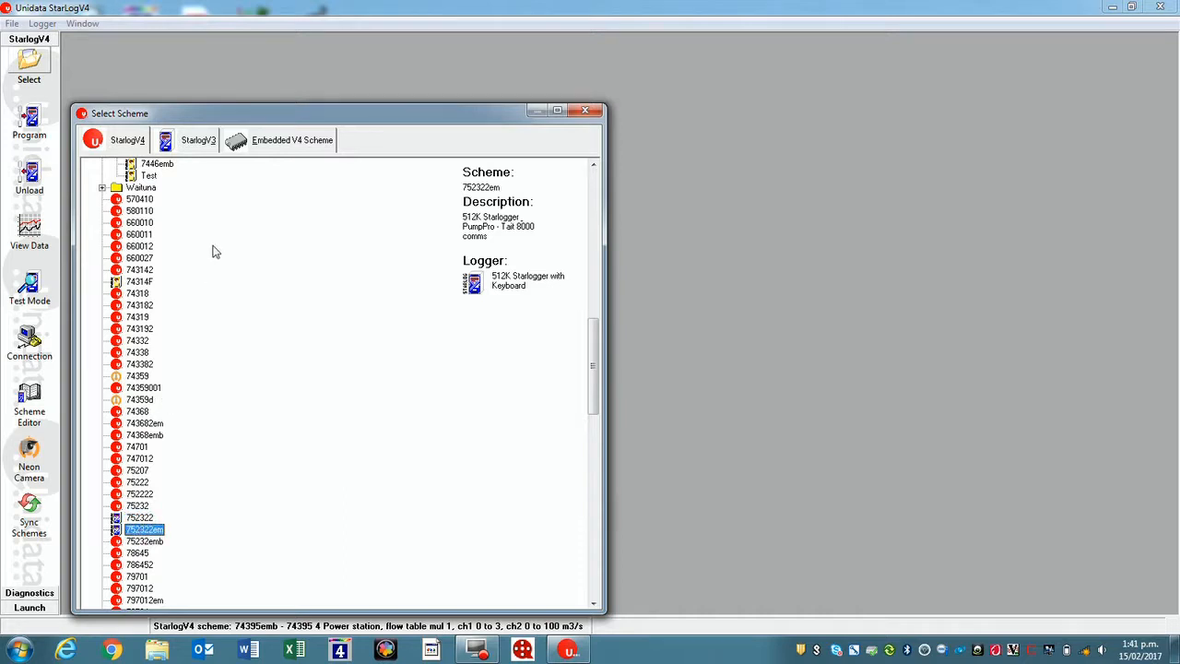
double_click(138, 532)
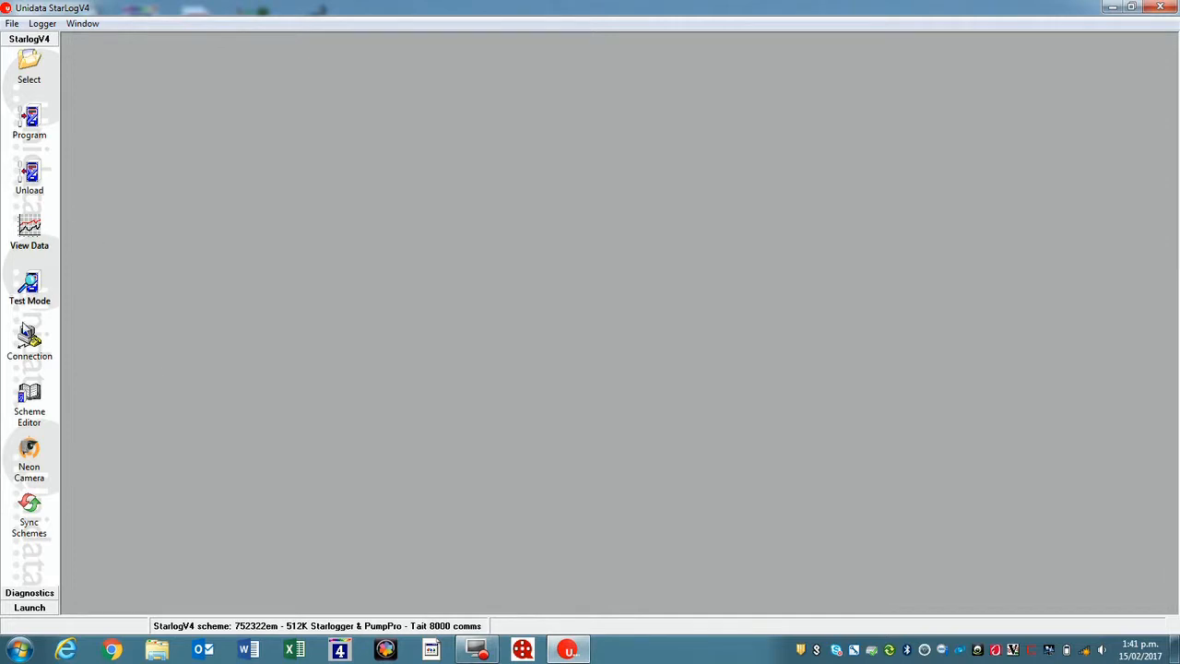
- Connect to the logger directly on COM2 and open its live channels and recent logs in test mode
left_click(29, 341)
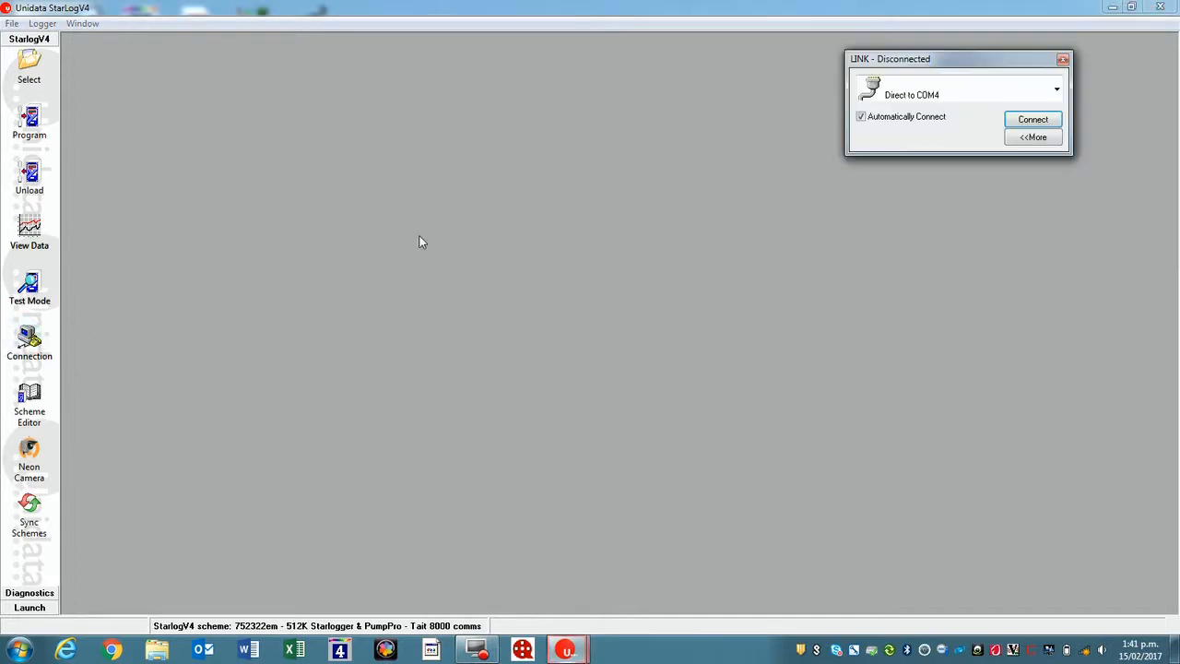
left_click(1056, 90)
left_click(959, 304)
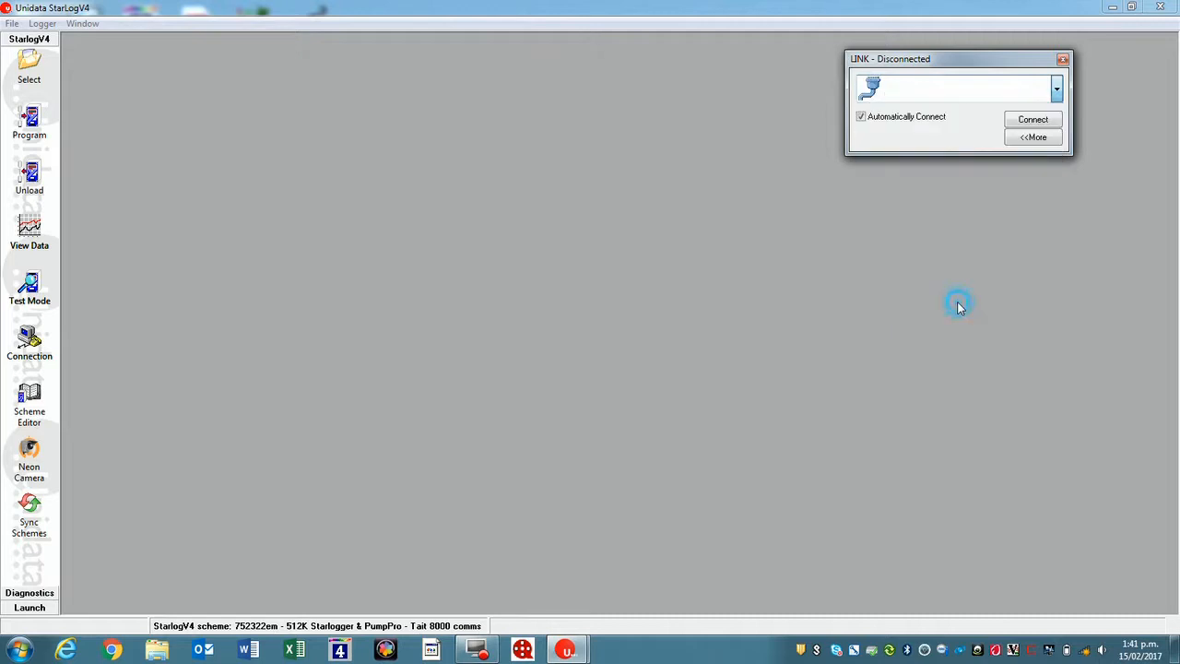
left_click(1032, 119)
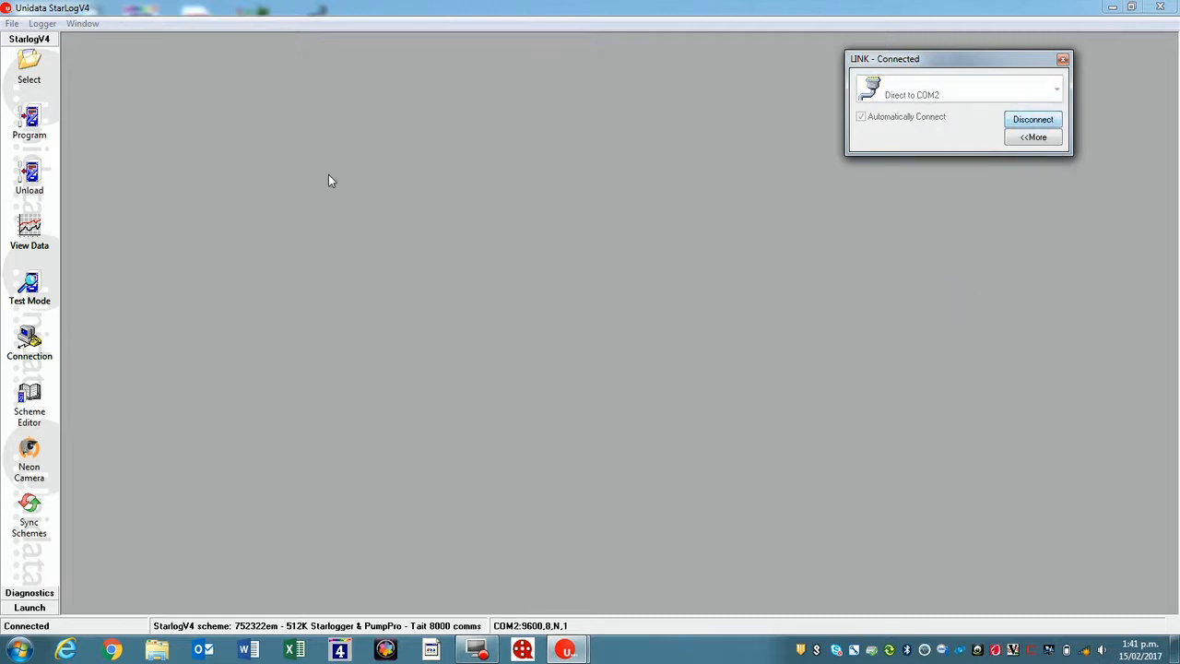
left_click(29, 286)
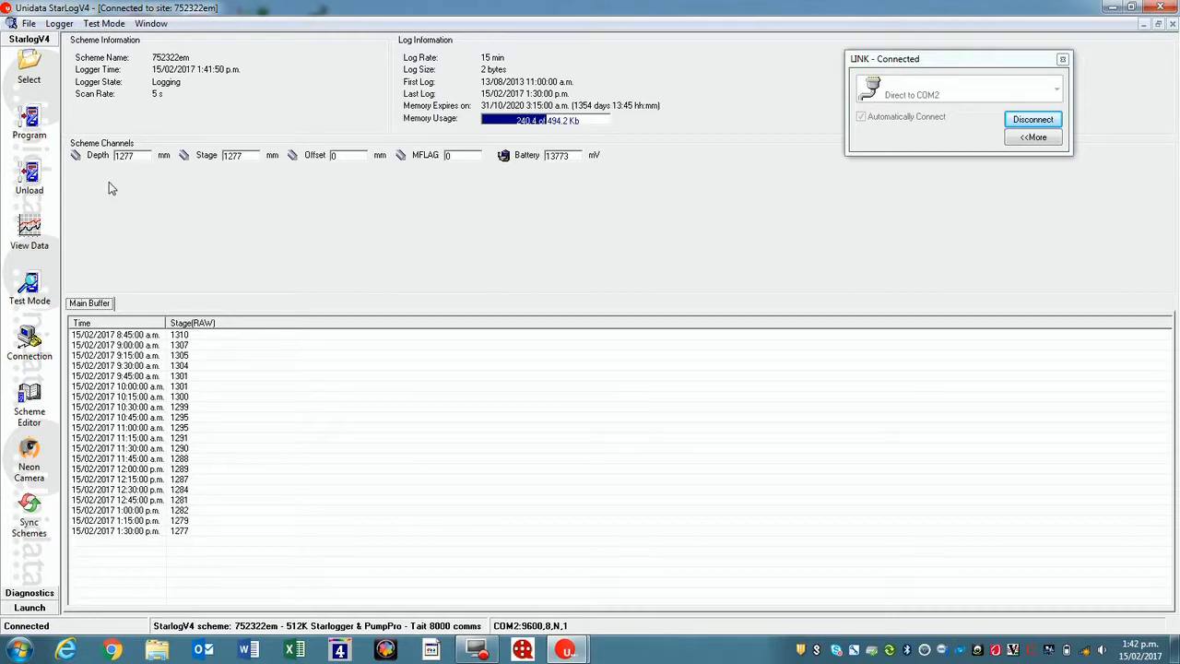
- Unload the logger's main buffer data with an incremental unload, appending to the current file
left_click(30, 178)
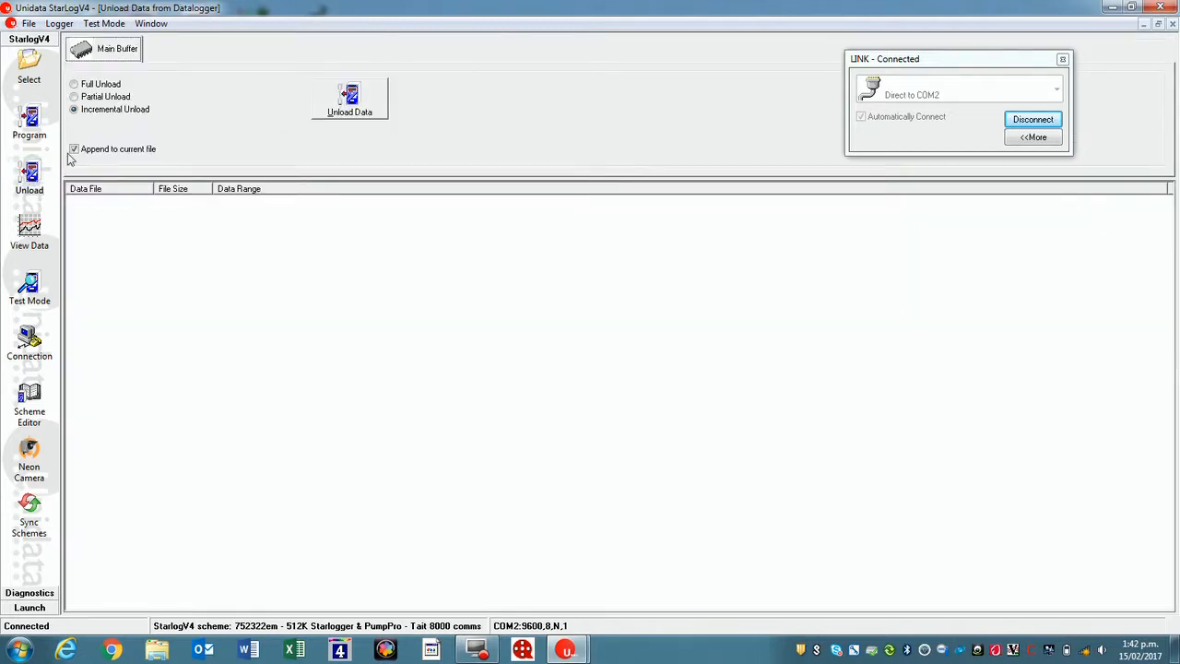
left_click(348, 105)
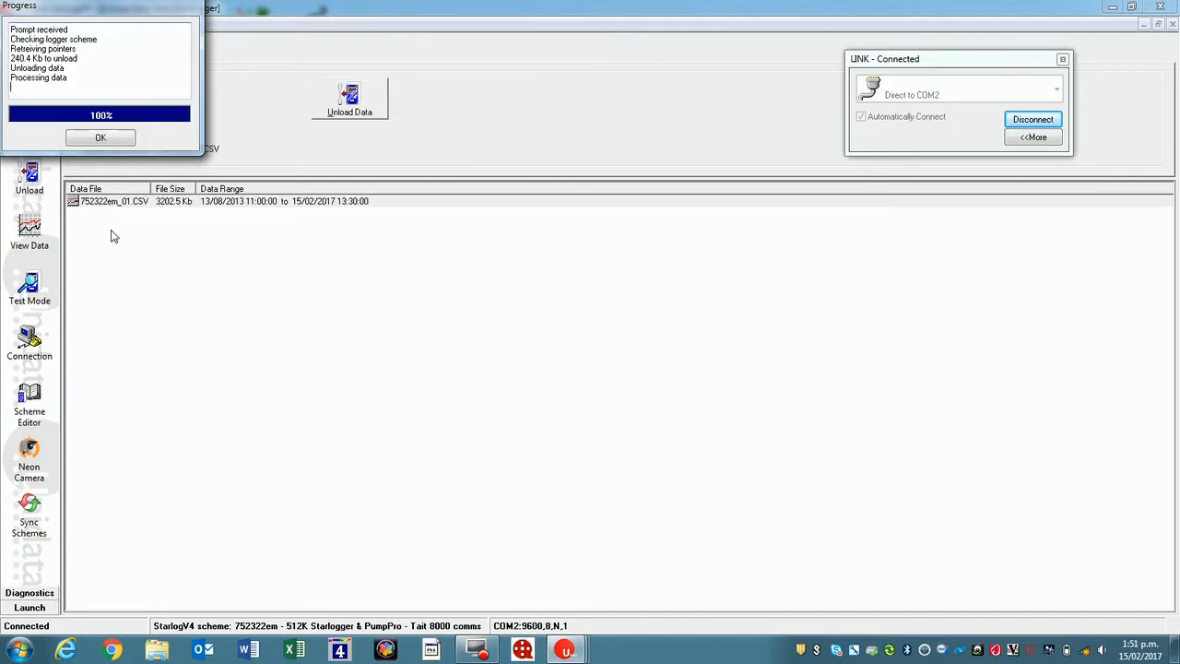
left_click(101, 139)
- Examine 752322em_01.CSV as a graph, zooming in on the January to February stage peaks, and return to test mode
double_click(179, 202)
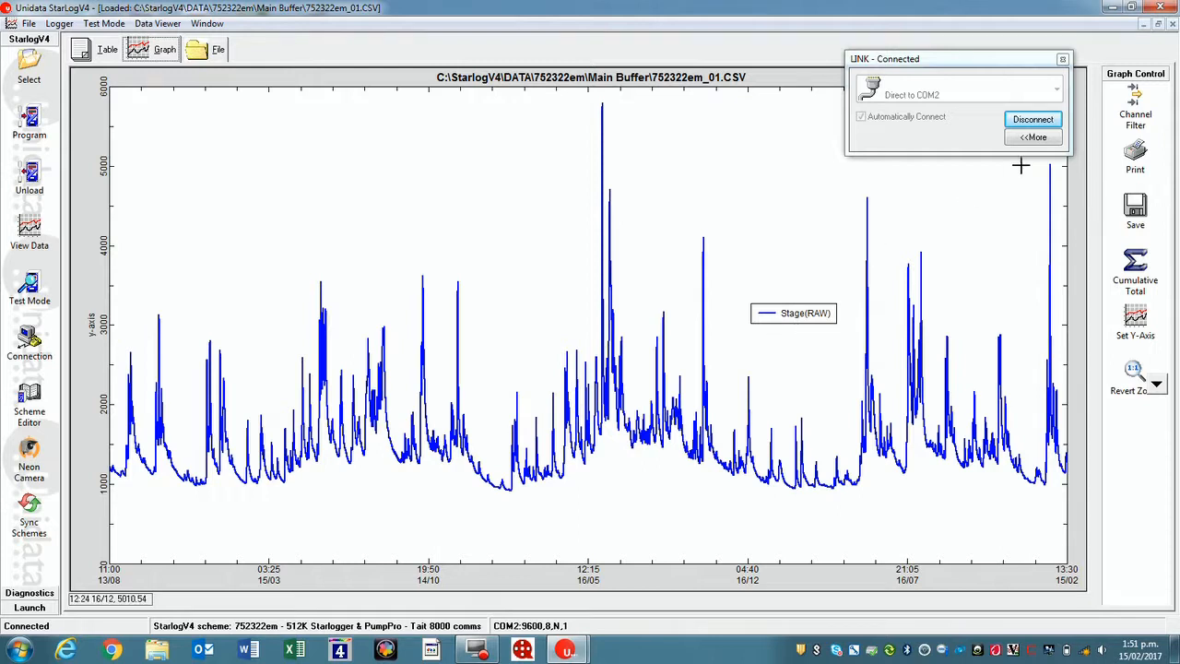
left_click_drag(1025, 163, 1076, 514)
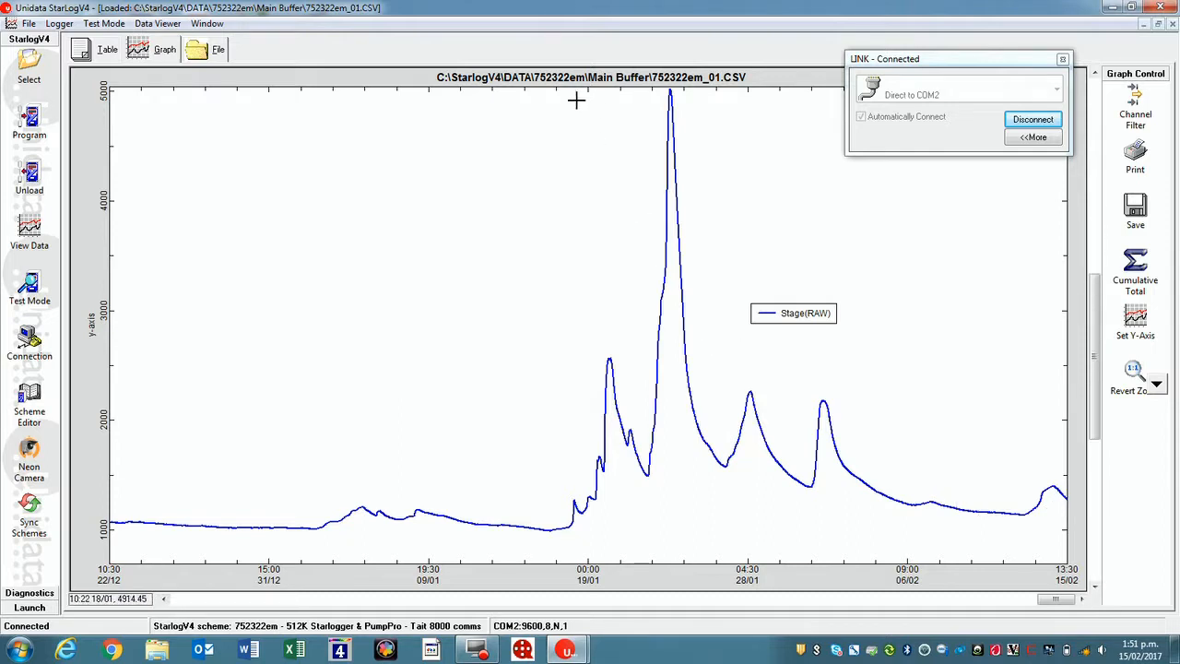
left_click_drag(572, 94, 869, 548)
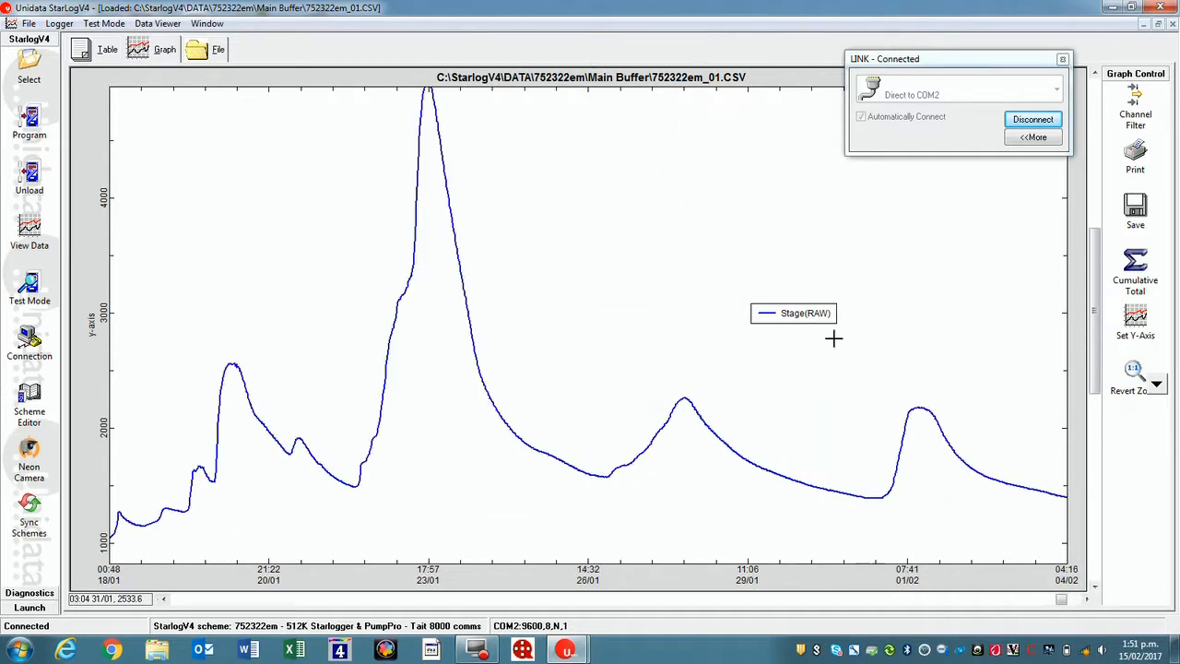
left_click_drag(850, 363, 1005, 547)
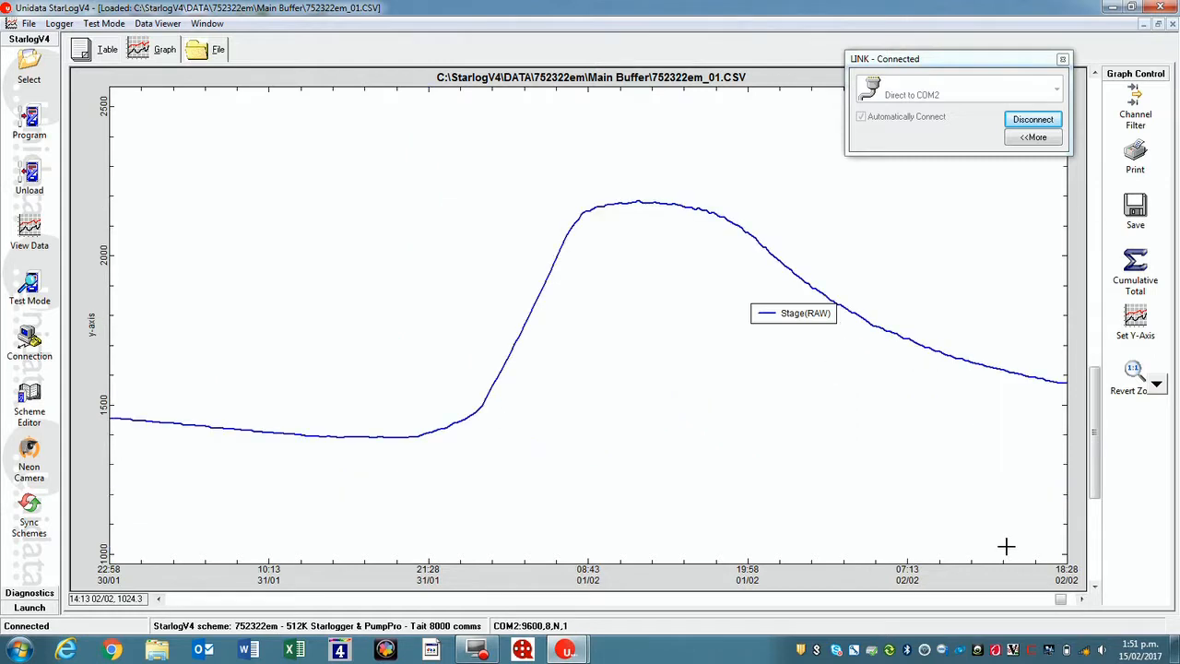
left_click(1171, 24)
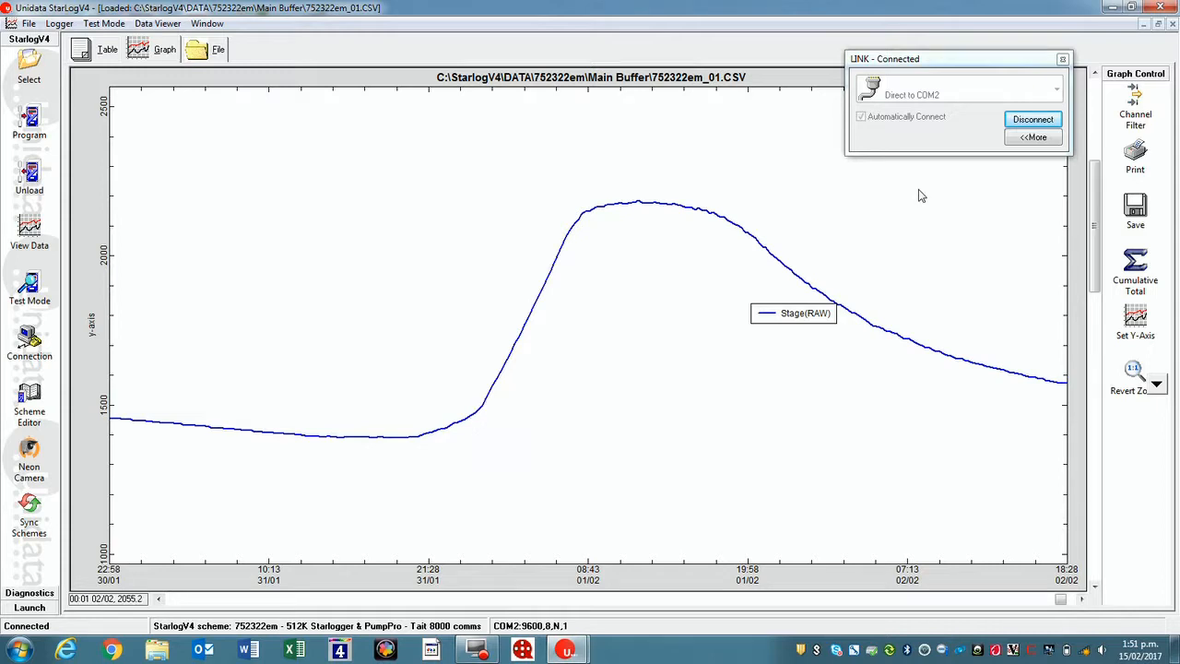
- Start programming the logger with scheme 752322em and cancel the operation
left_click(33, 121)
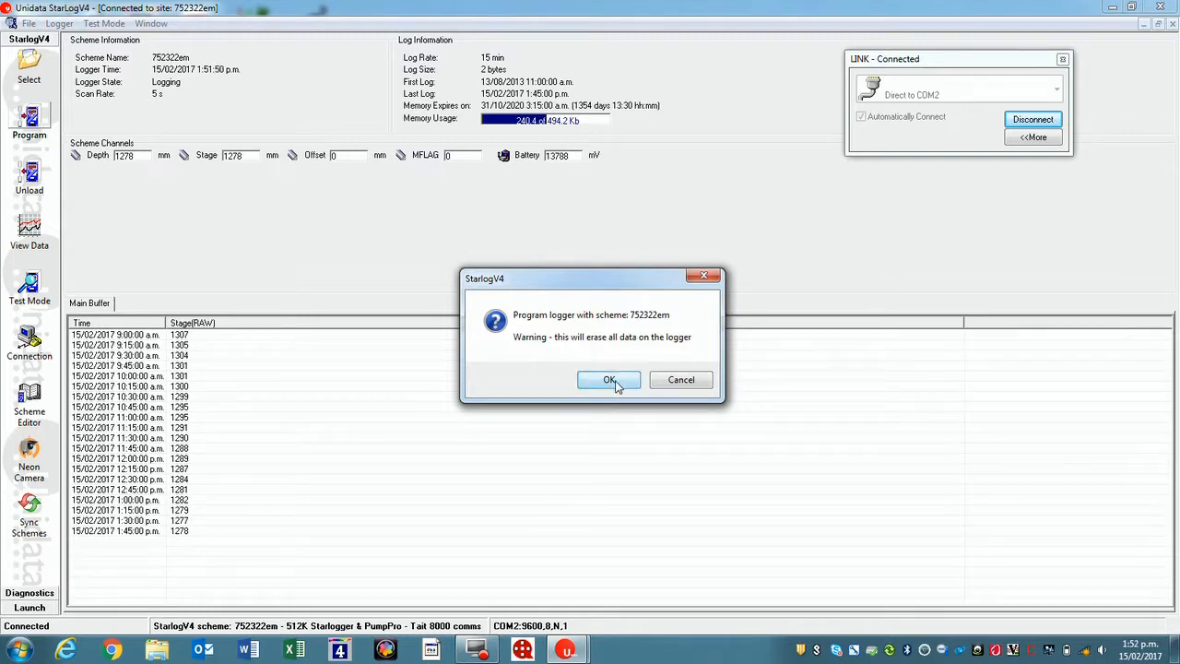
left_click(673, 386)
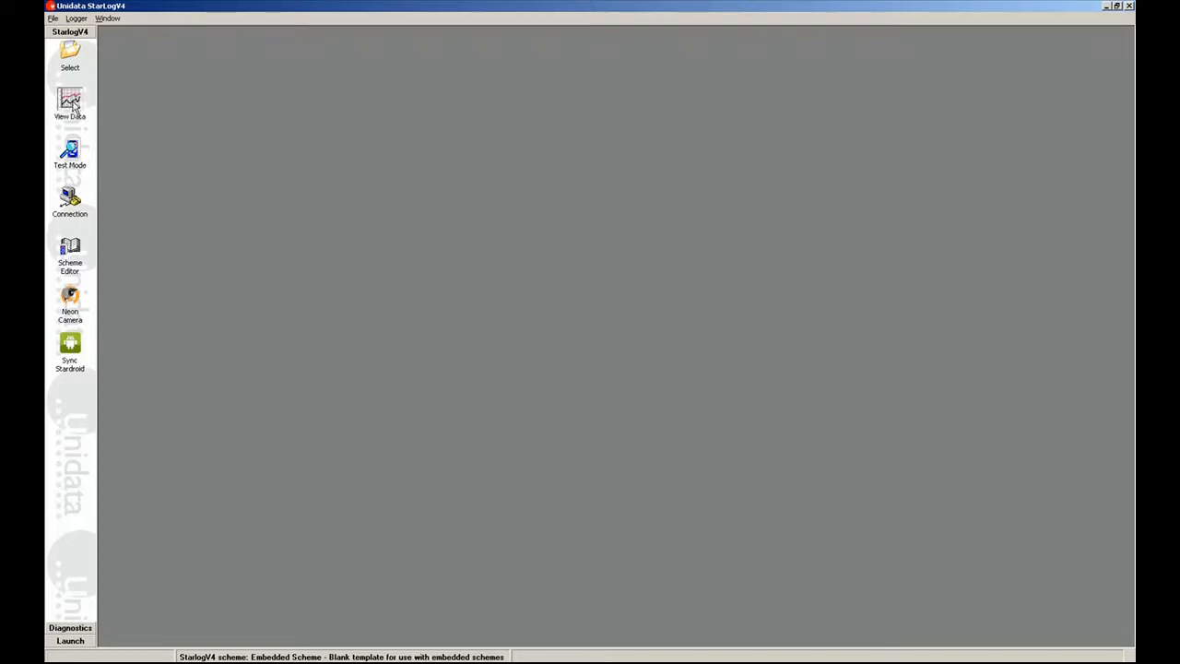
- Load faleata_01.CSV from the faleata main buffer into the data viewer
left_click(72, 104)
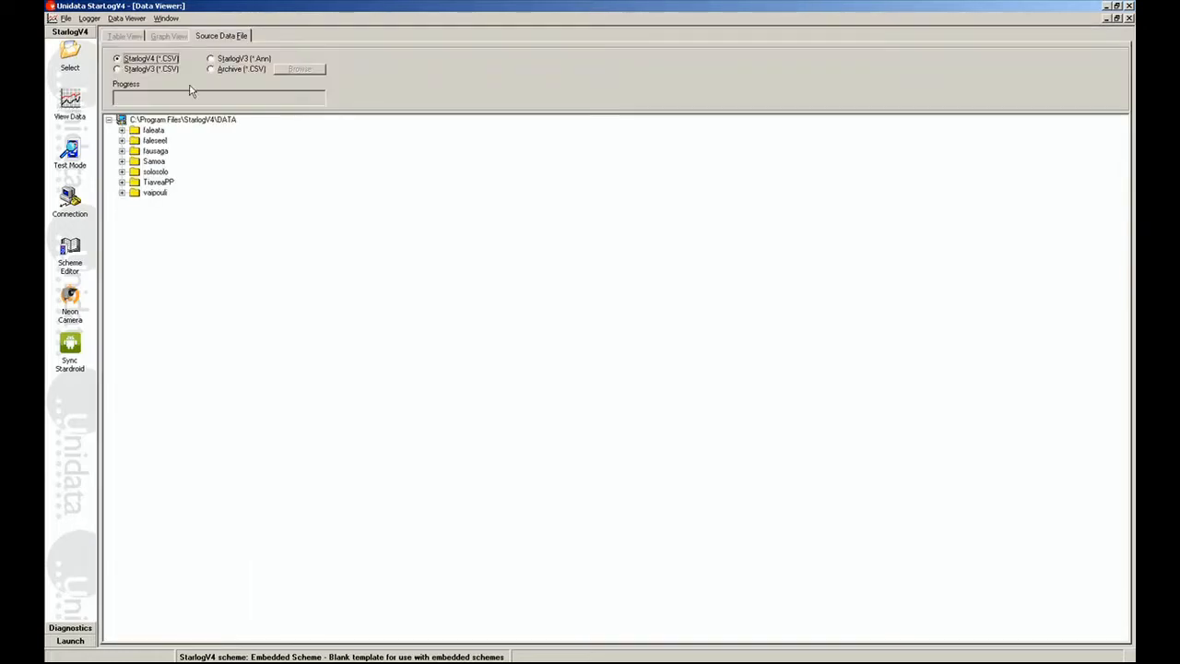
double_click(134, 133)
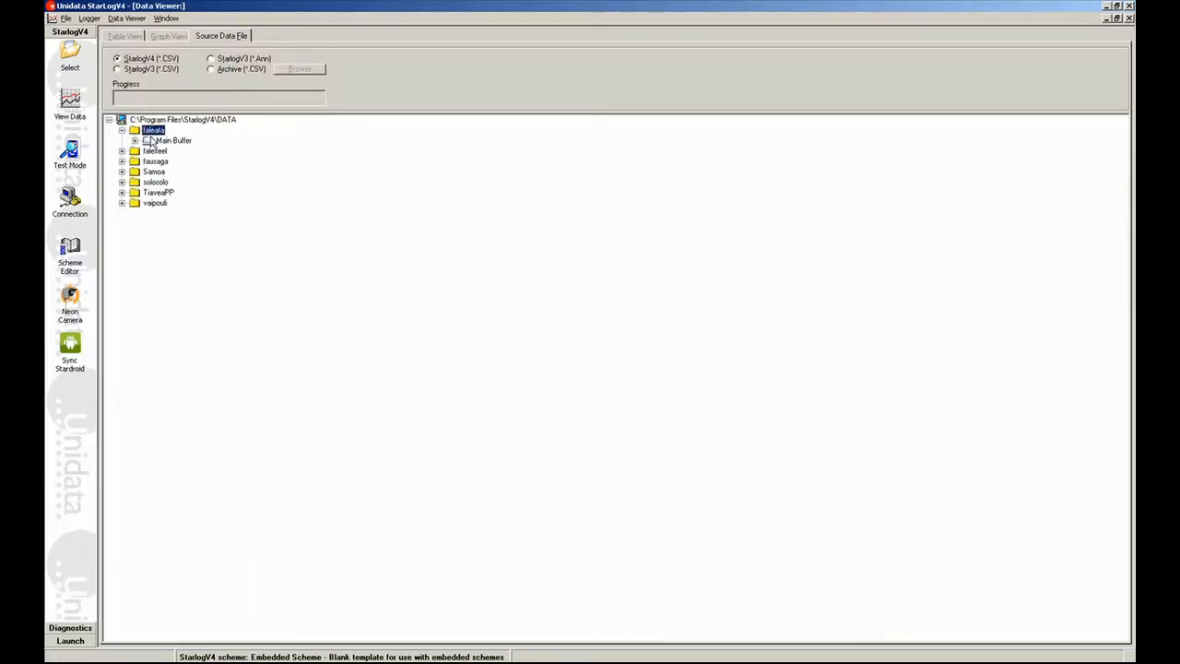
double_click(166, 142)
double_click(175, 153)
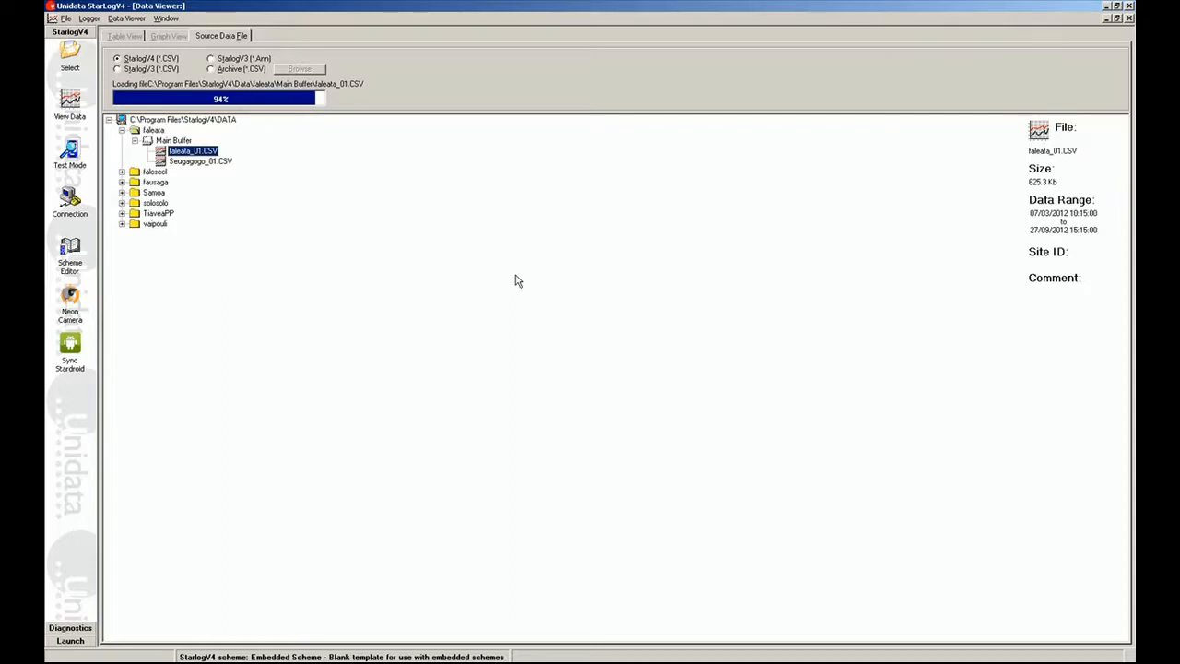
- Hide the Depth(RAW) channel from the graph and assign Stage(RAW) to the second Y-axis
left_click(1095, 72)
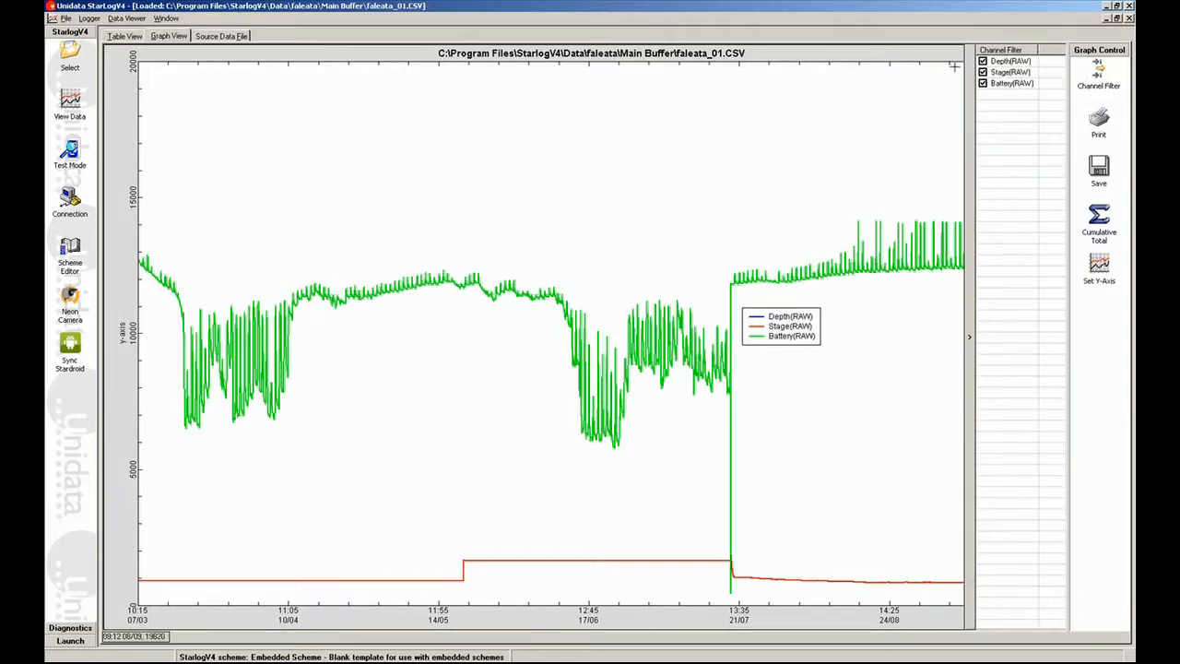
left_click(983, 62)
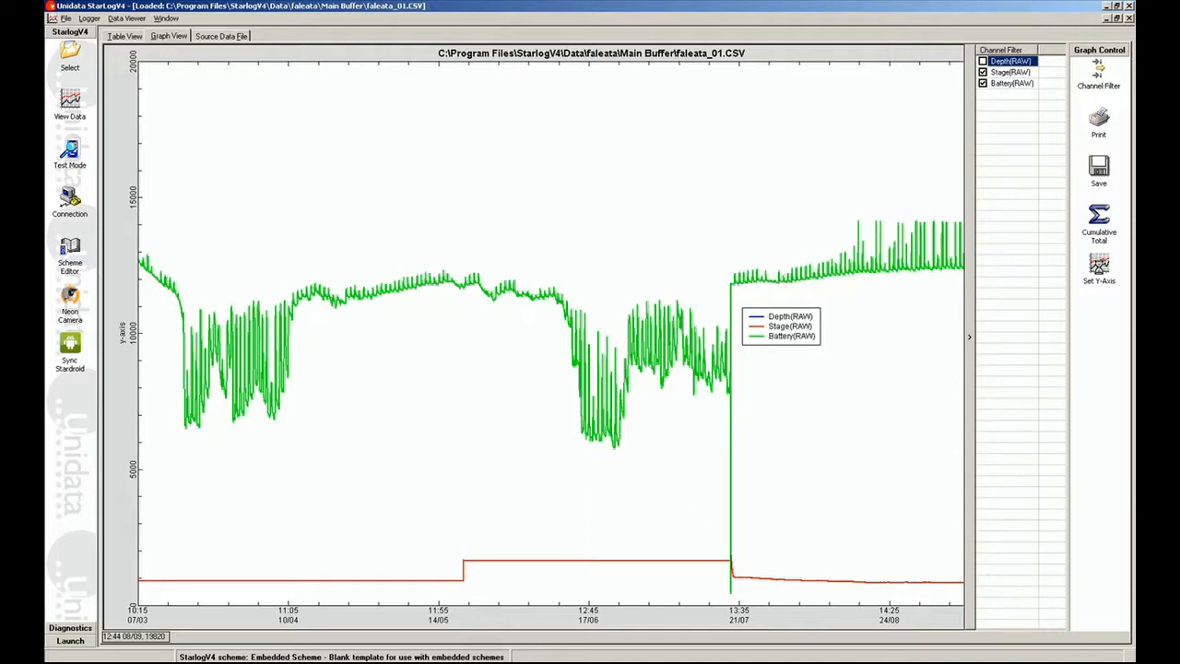
left_click(1099, 267)
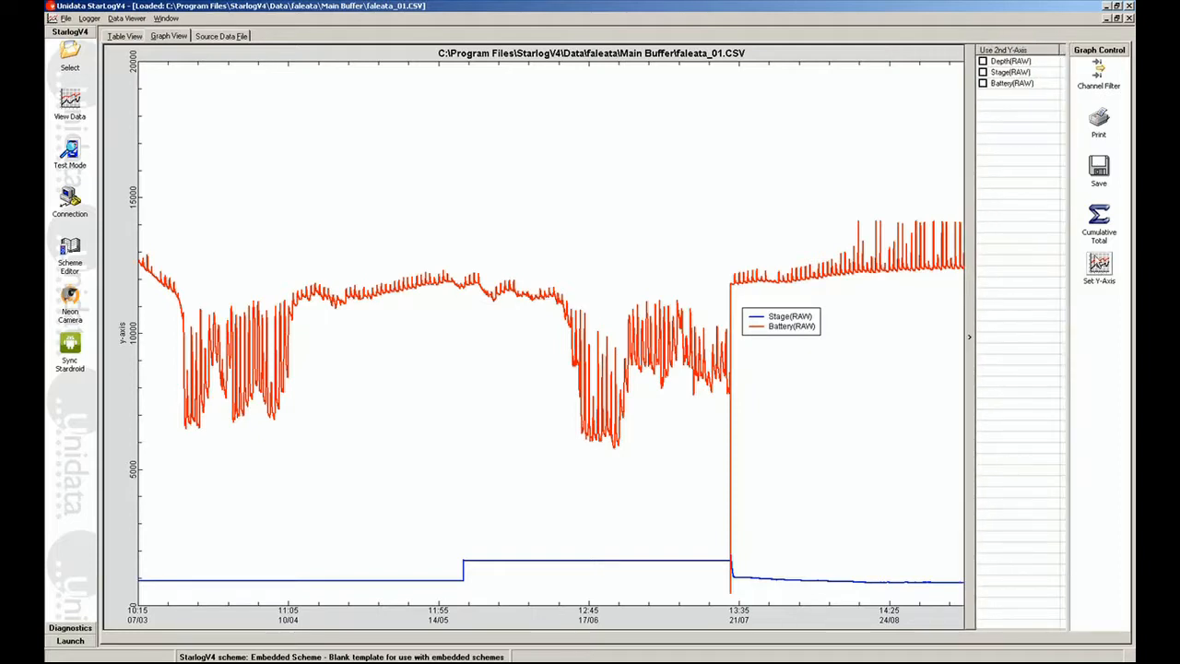
left_click(983, 72)
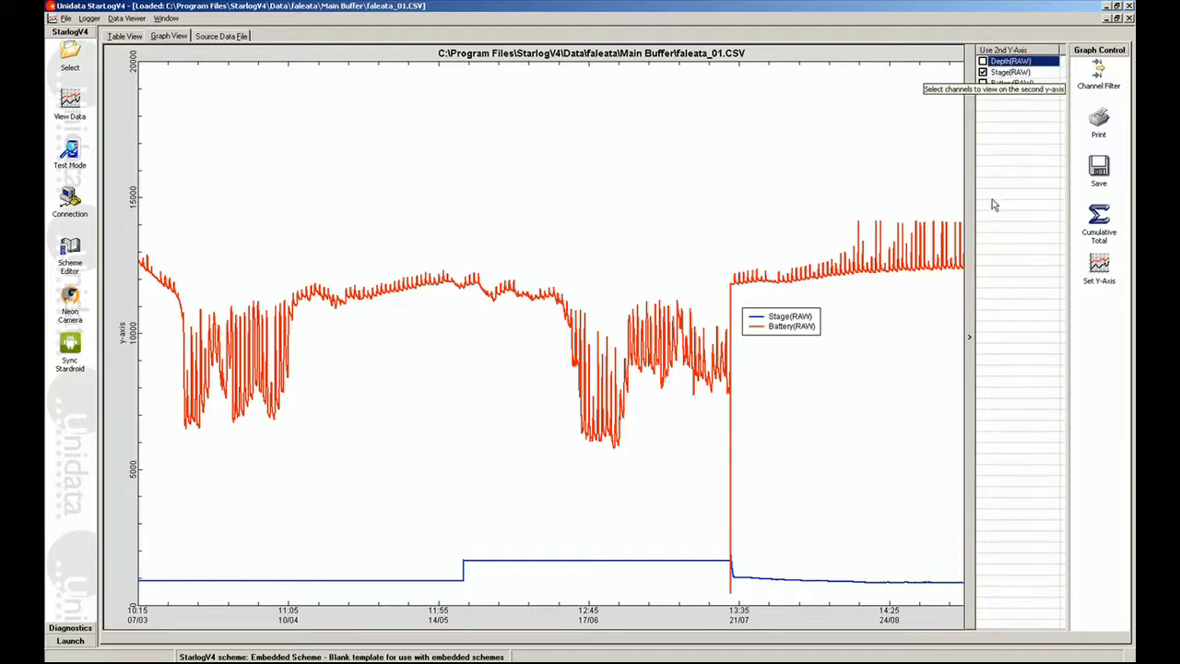